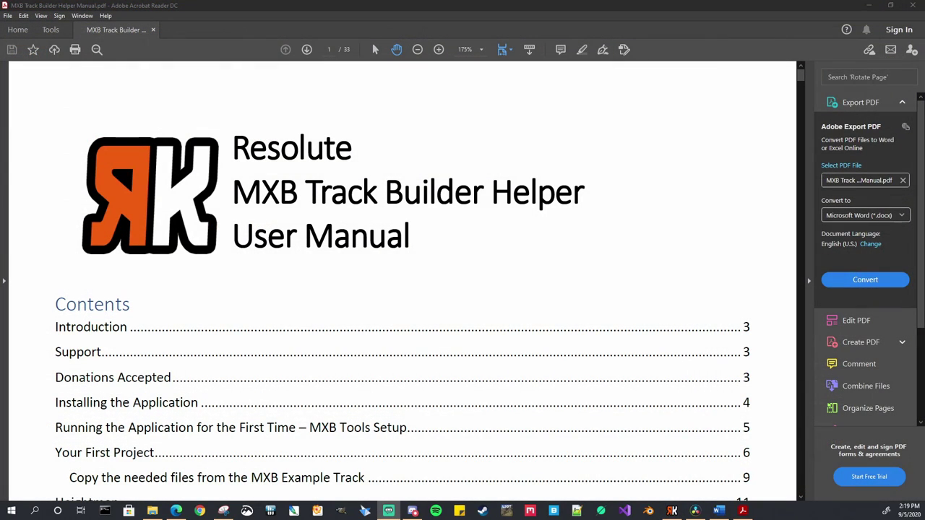
Scroll through the manual's Contents and Introduction until the Prerequisites links are at the top
scroll(402, 298, "down", 2)
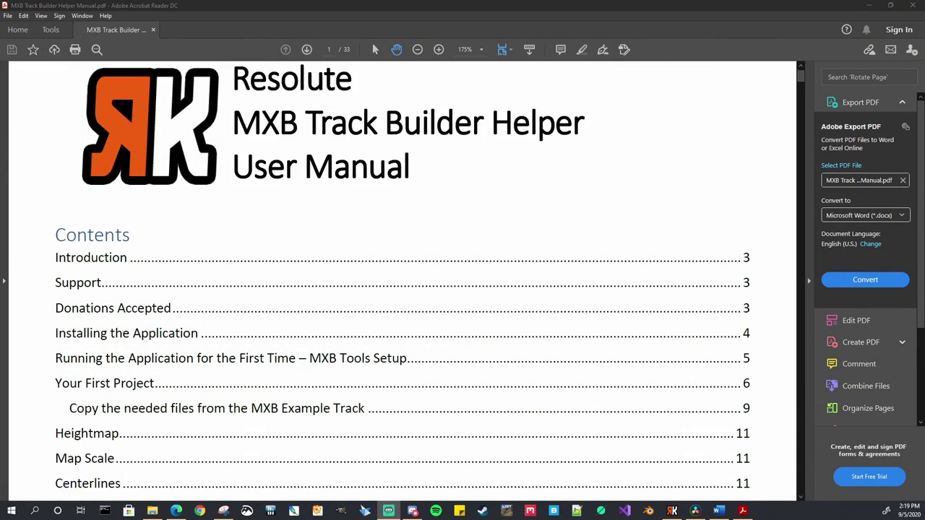
scroll(403, 276, "down", 3)
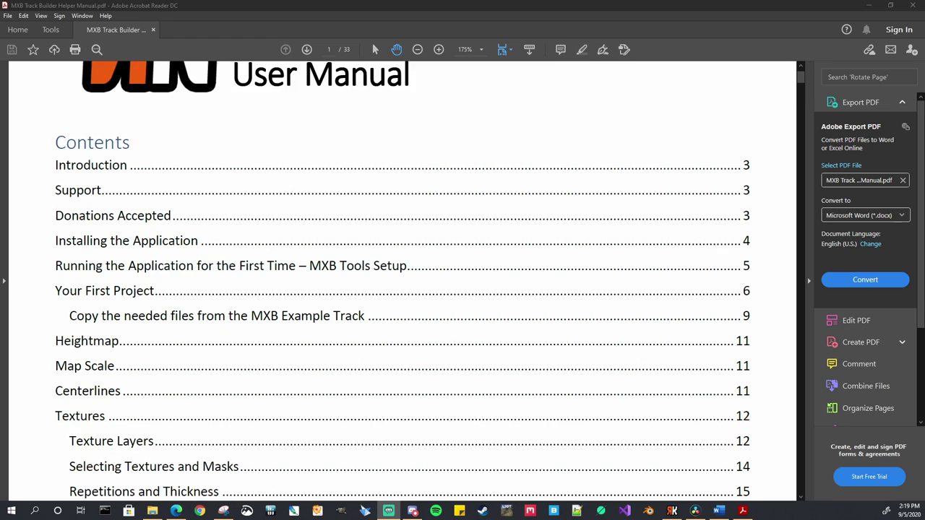
scroll(403, 277, "down", 6)
scroll(403, 276, "down", 3)
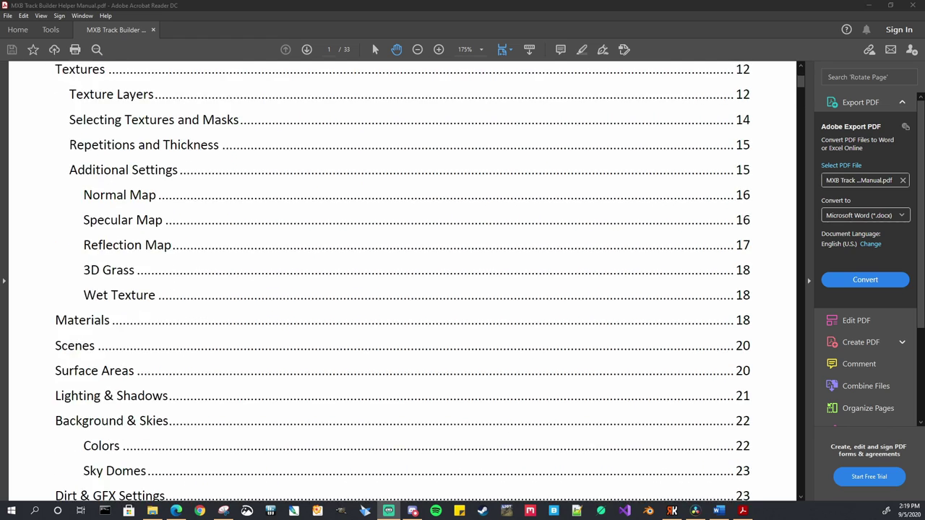
scroll(403, 276, "down", 9)
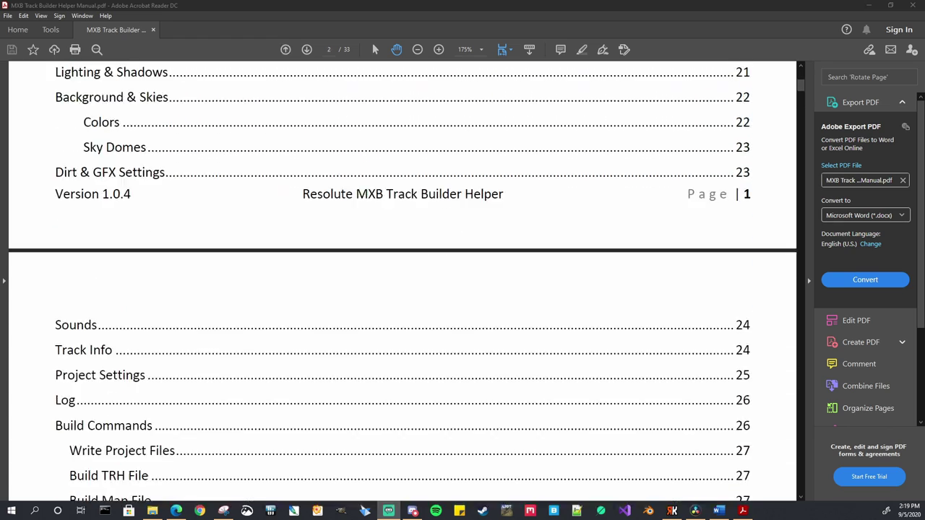
scroll(402, 277, "down", 8)
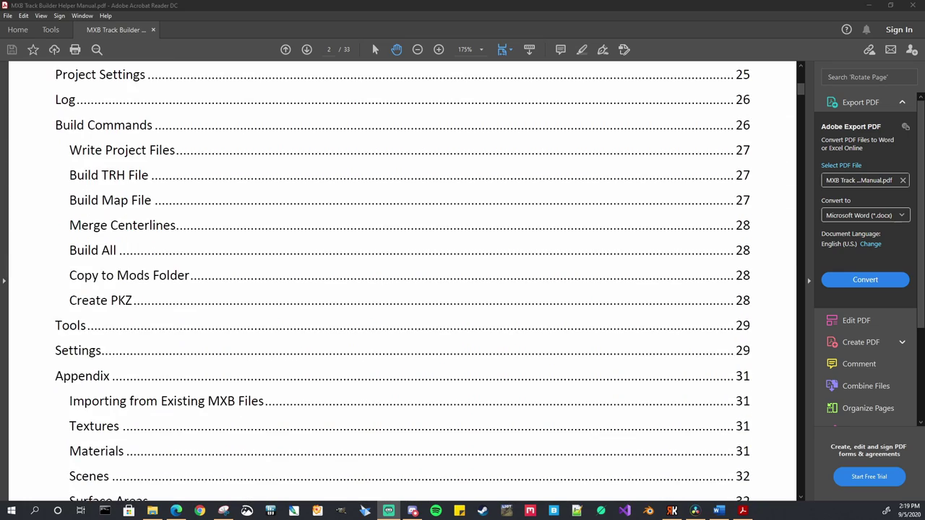
scroll(402, 277, "down", 10)
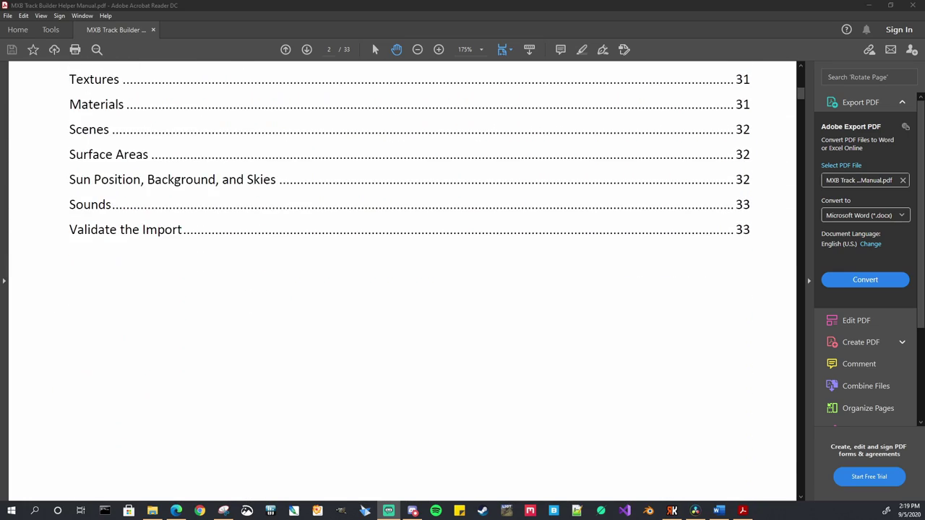
scroll(403, 277, "down", 14)
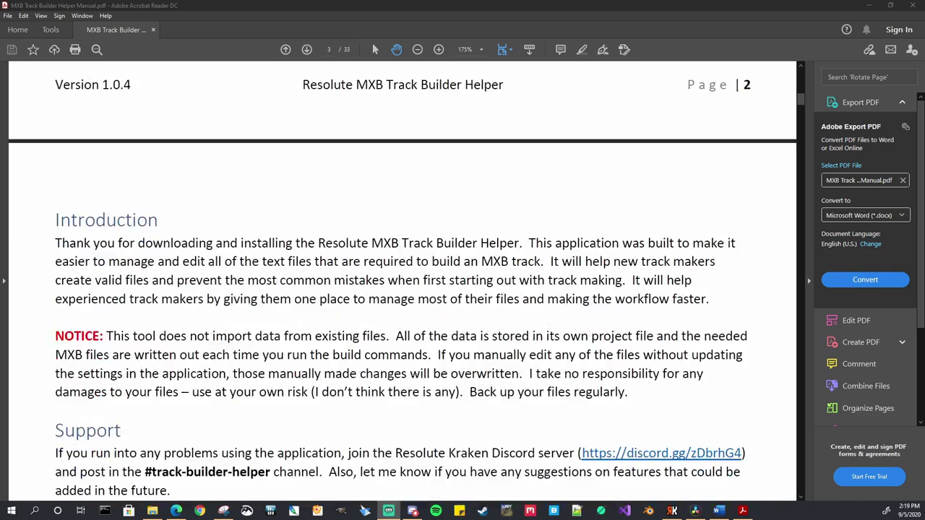
scroll(402, 276, "down", 7)
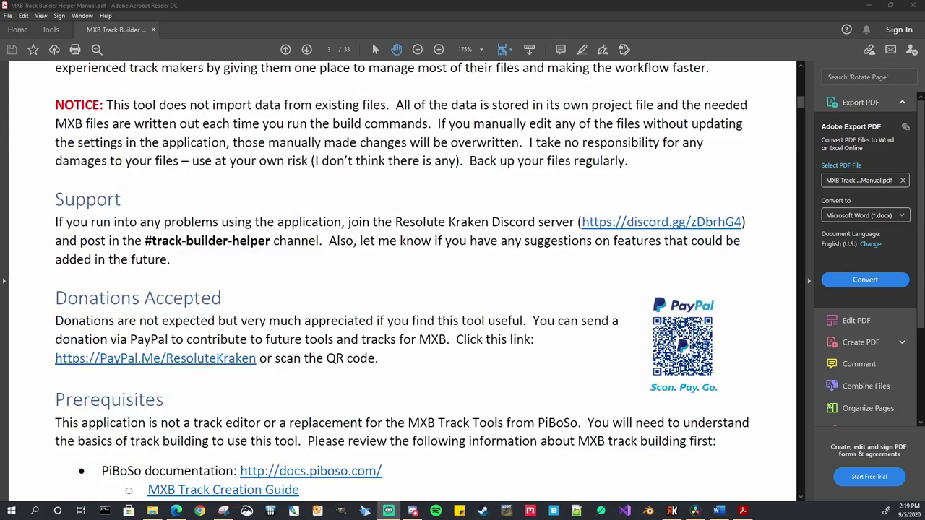
scroll(478, 328, "down", 8)
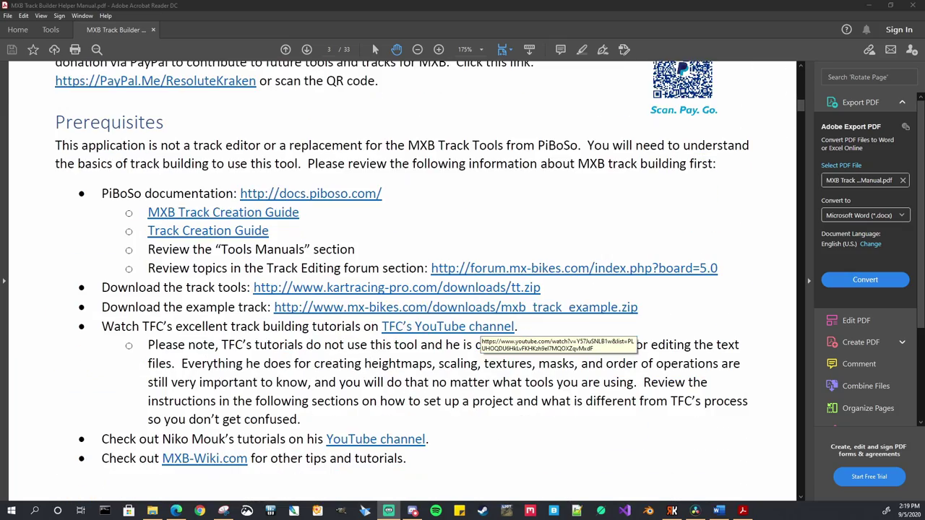
scroll(478, 333, "down", 1)
scroll(478, 332, "down", 1)
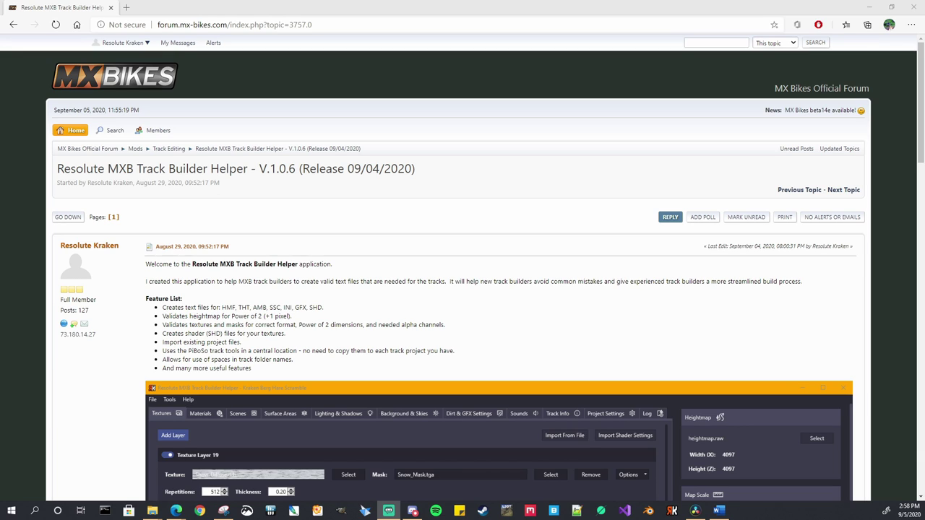
Download 'MXB Track Builder Helper Installer.zip' from the forum's MediaFire link and open it
scroll(462, 267, "down", 12)
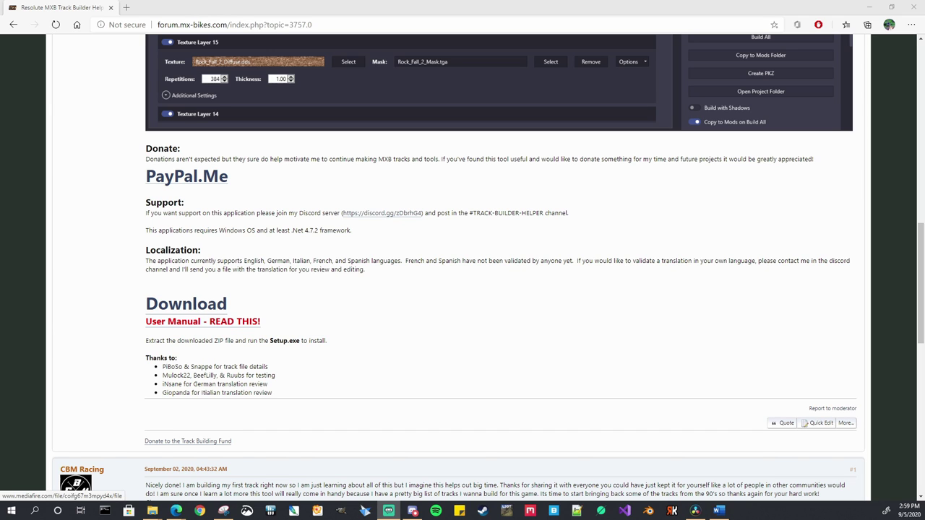
left_click(186, 304)
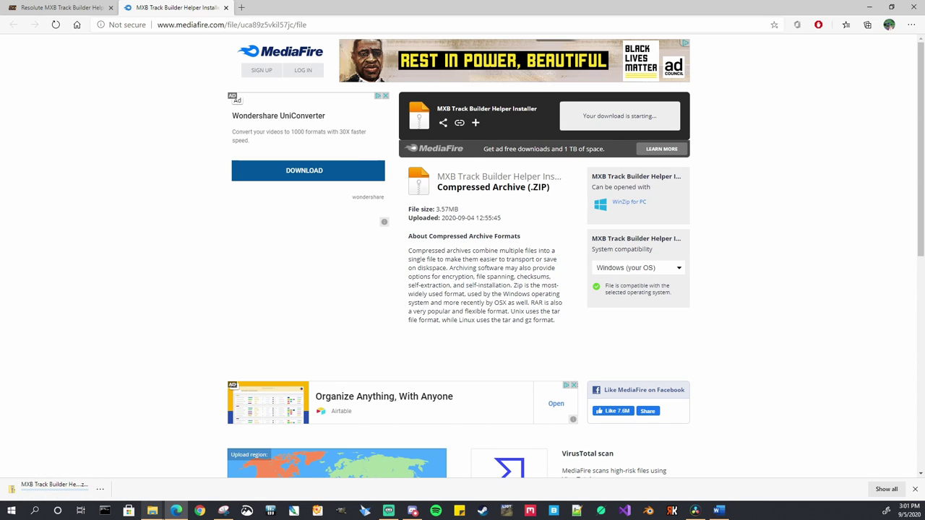
mouse_move(152, 510)
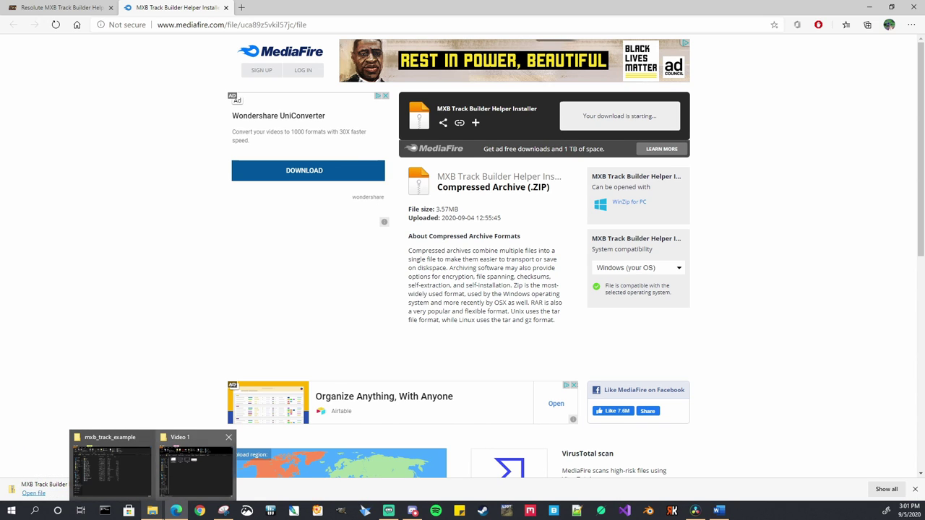
left_click(34, 493)
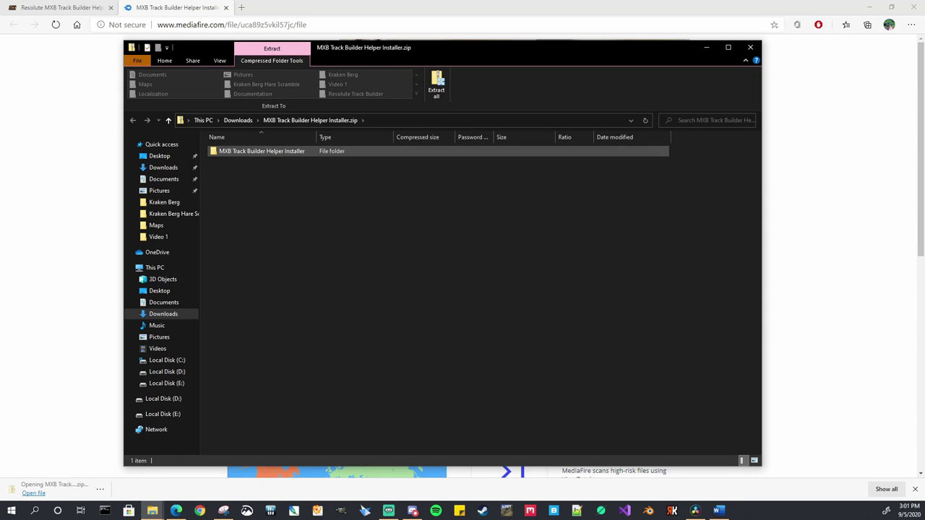
Extract the installer zip in Downloads and open the extracted installer subfolder
left_click(238, 120)
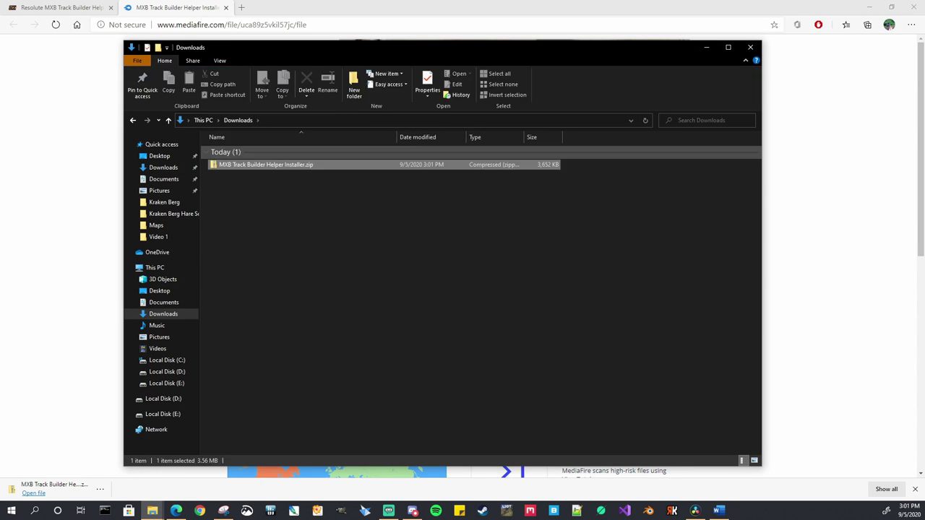
right_click(283, 164)
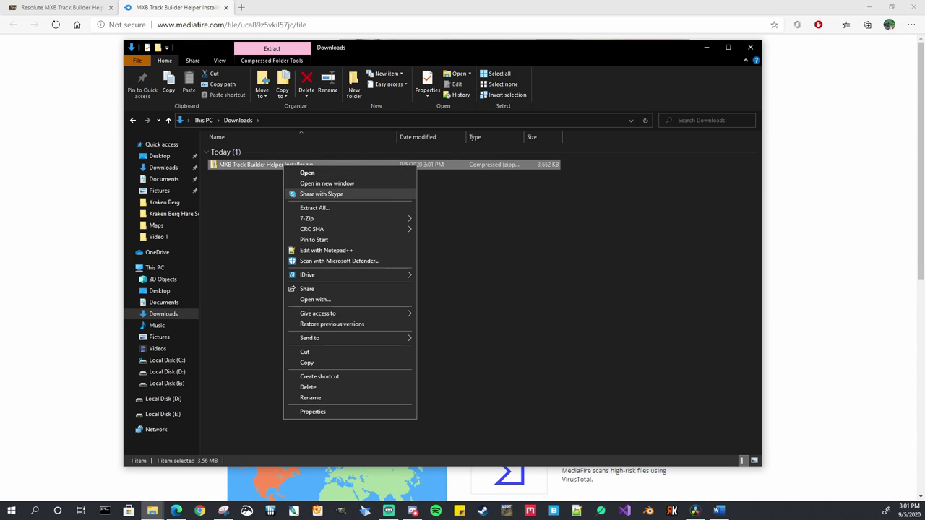
left_click(314, 208)
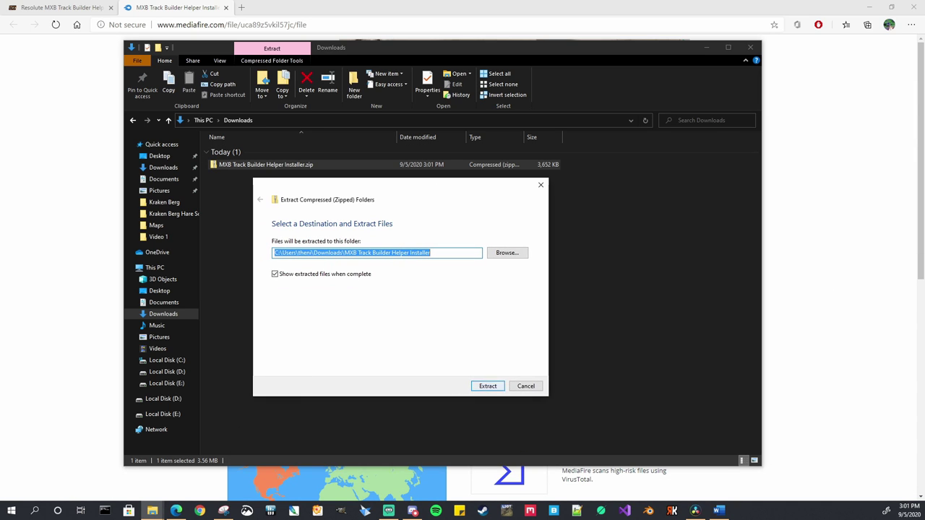
key("Return")
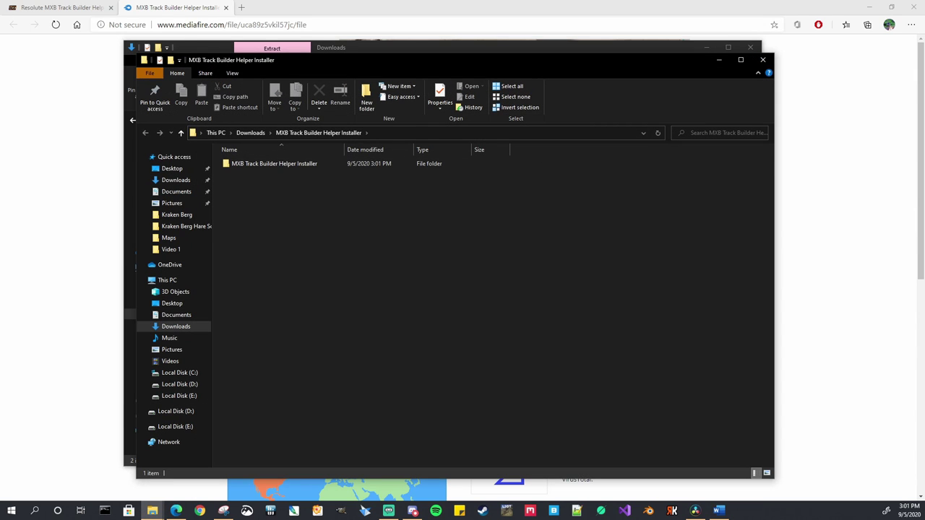
key("Return")
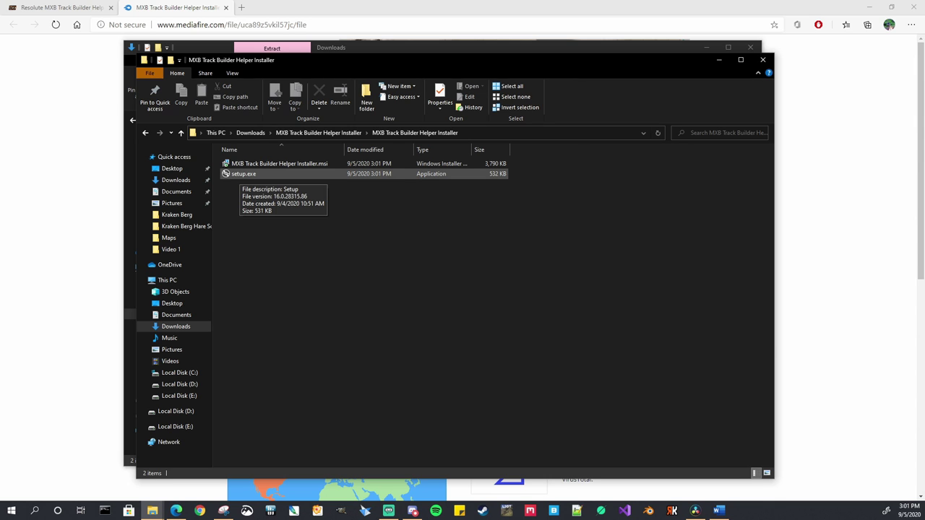
Run setup.exe, allowing it past the Windows unrecognized-app security warning
double_click(238, 174)
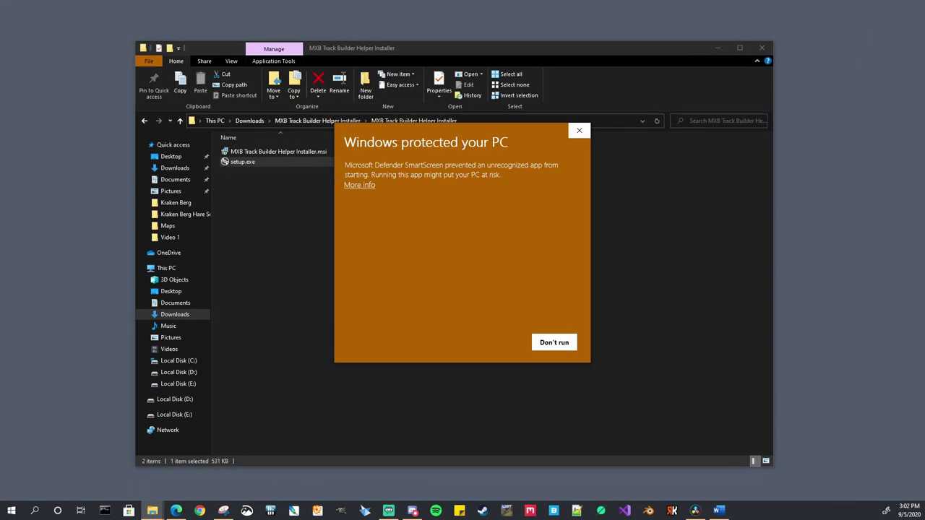
left_click(359, 185)
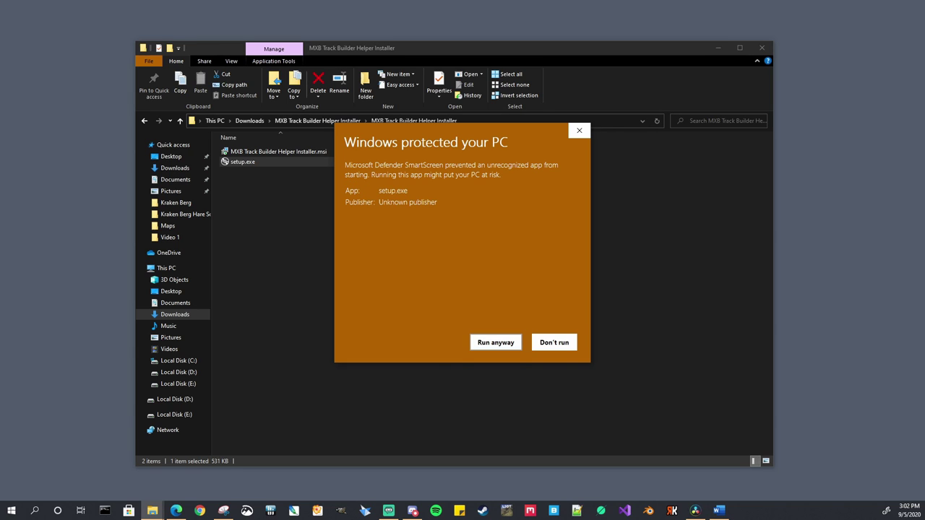
left_click(496, 342)
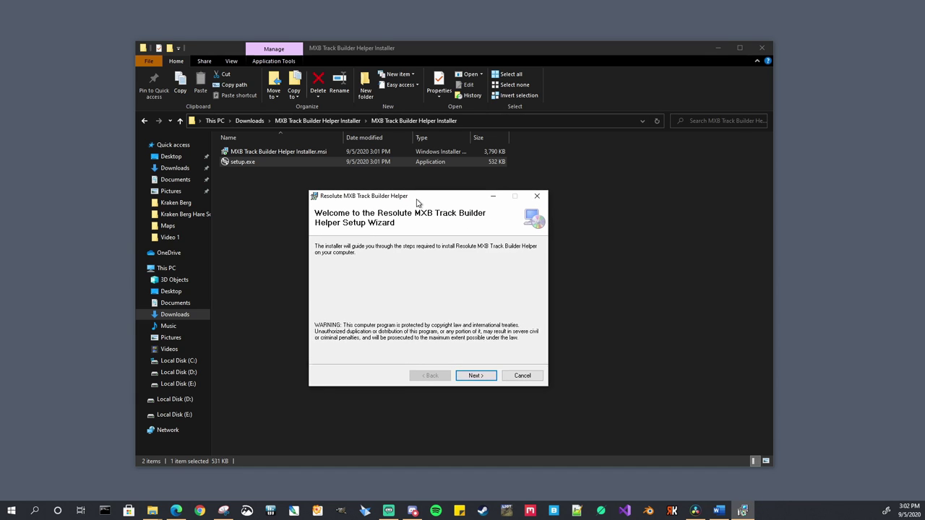
Install the helper to the default Program Files folder for Just me, through Installation Complete
left_click_drag(417, 201, 440, 193)
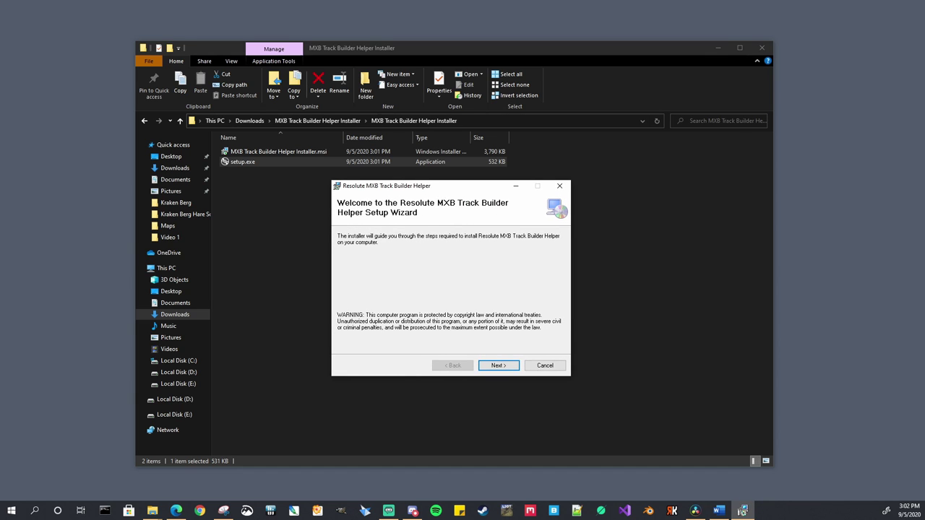
key("Return")
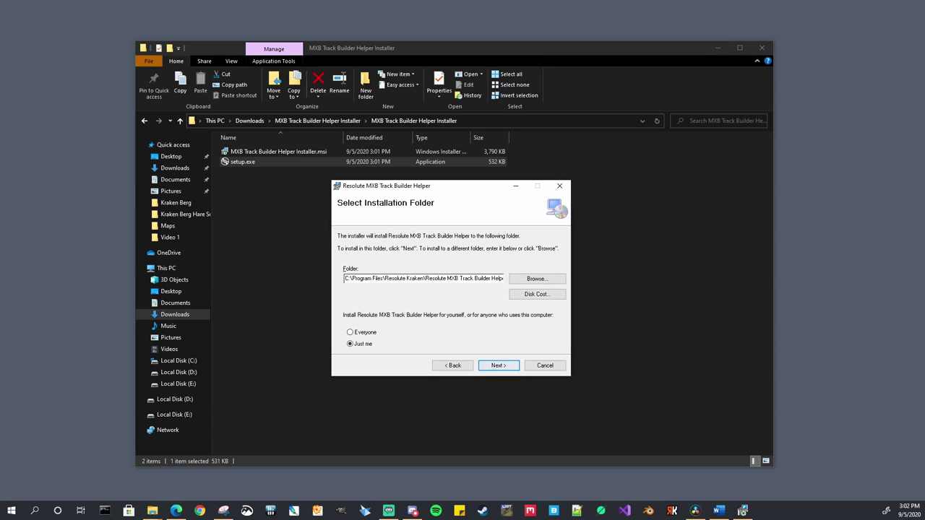
key("Return")
key("Return")
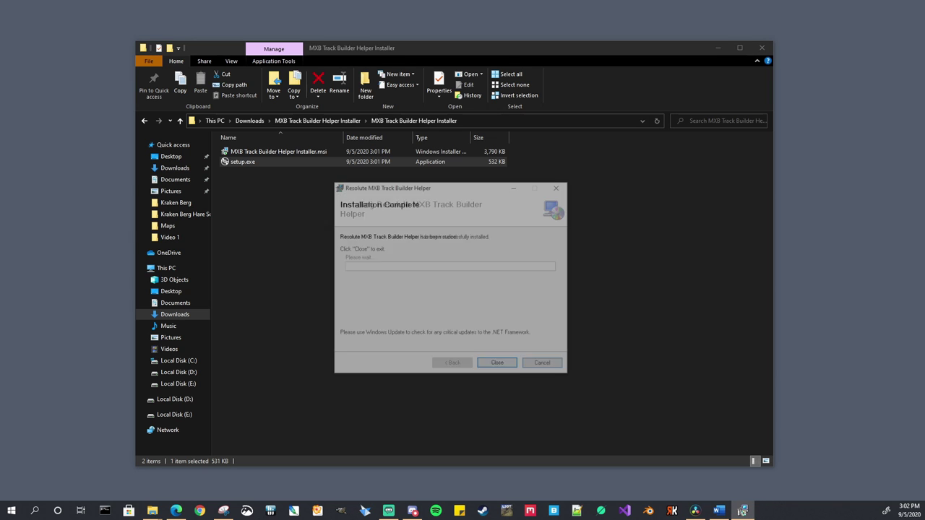
key("Return")
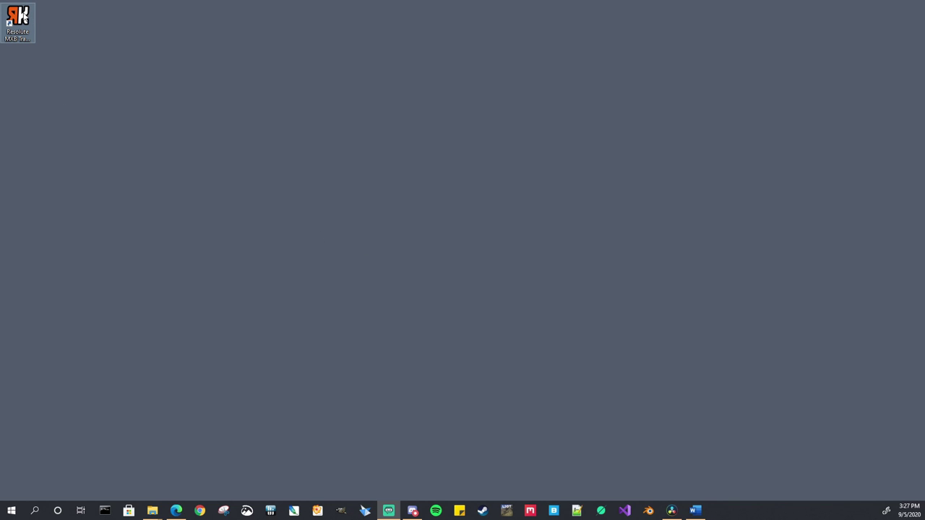
Pin the Resolute MXB Track Builder Helper desktop shortcut to the taskbar, then launch it
right_click(24, 13)
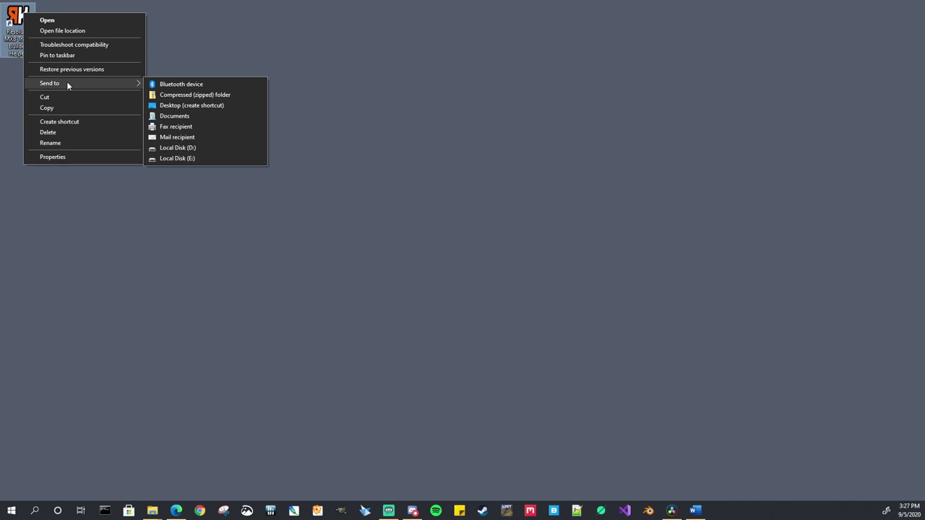
left_click(66, 56)
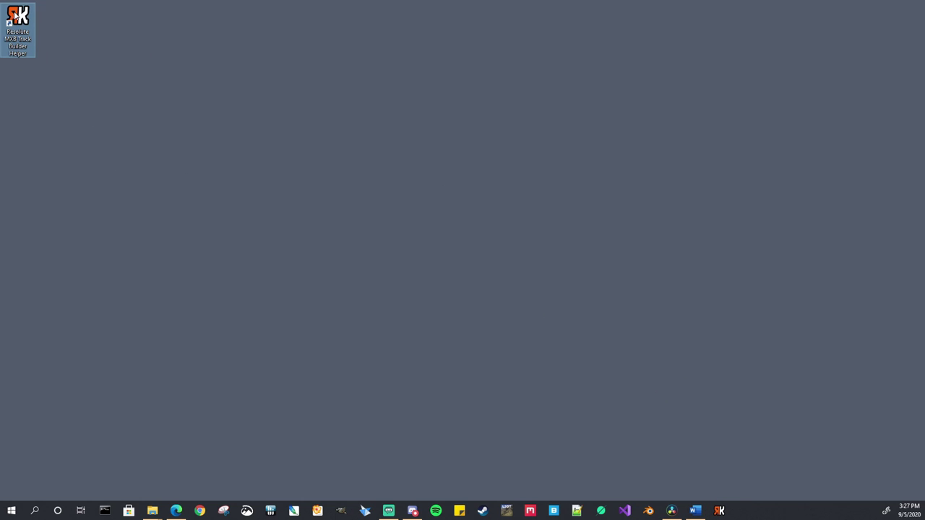
double_click(17, 16)
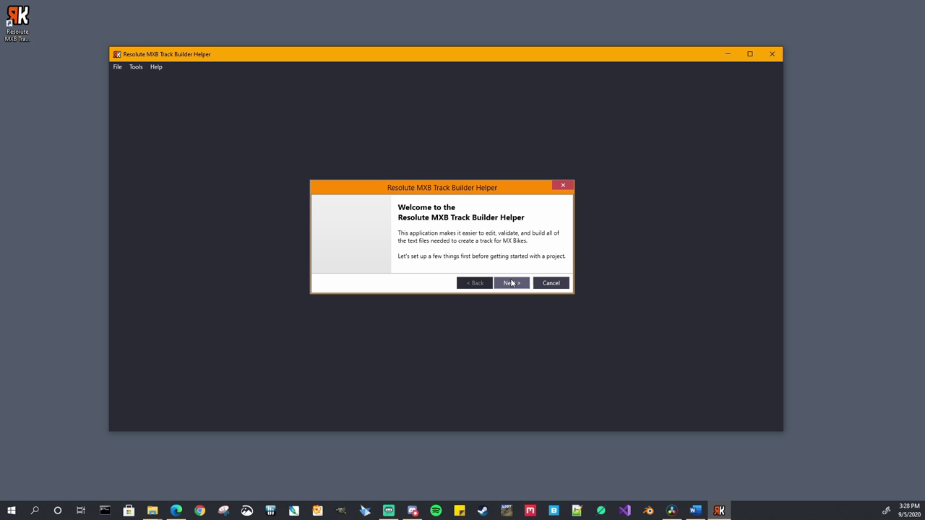
Advance from the welcome page to Step 1 of the setup wizard
left_click(511, 283)
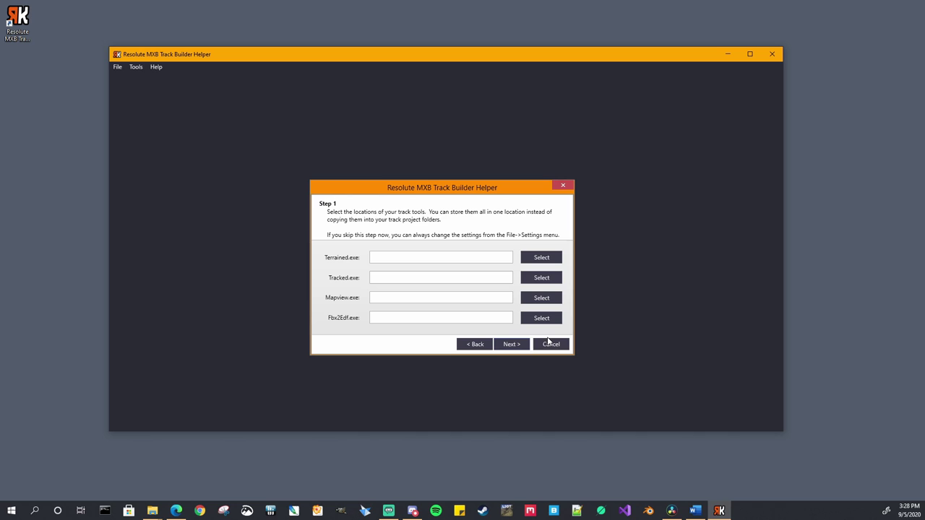
Set Terrained and Tracked to terrained.exe and tracked.exe in the MXB Track Tools folder
left_click(542, 258)
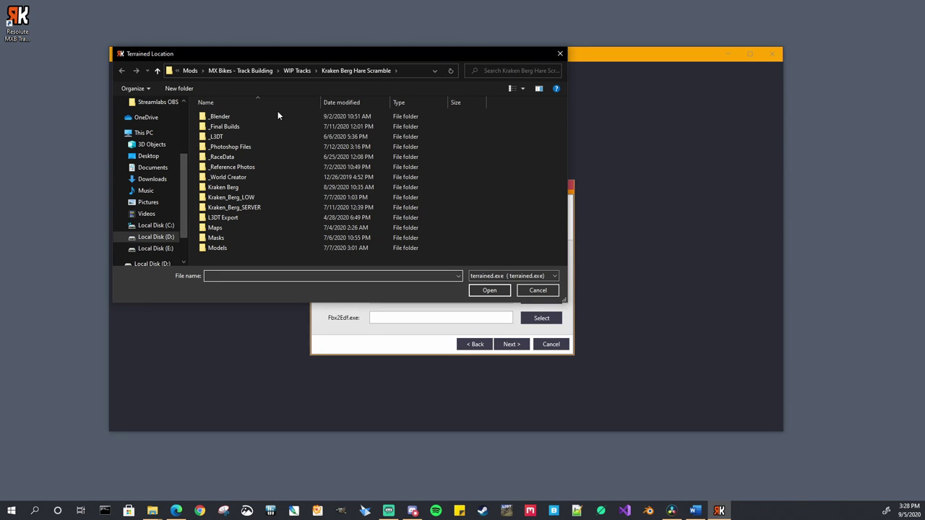
left_click(240, 70)
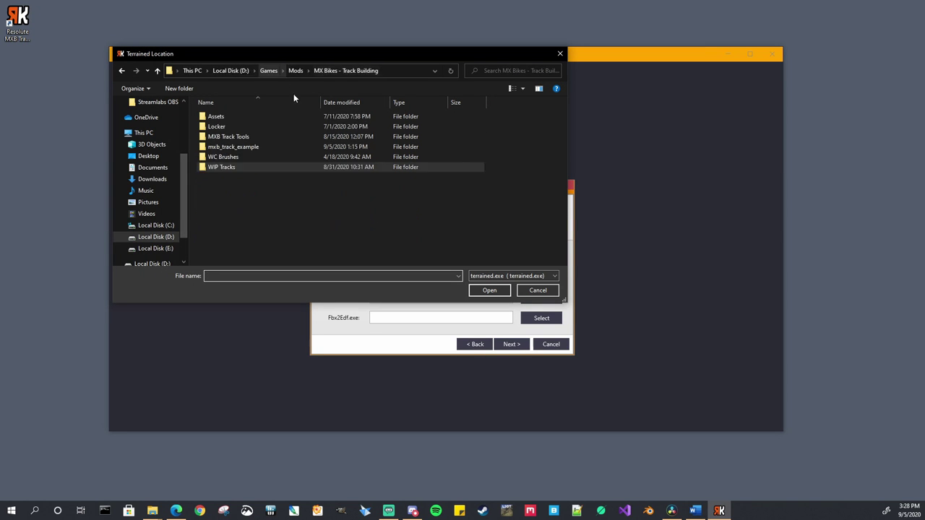
double_click(239, 137)
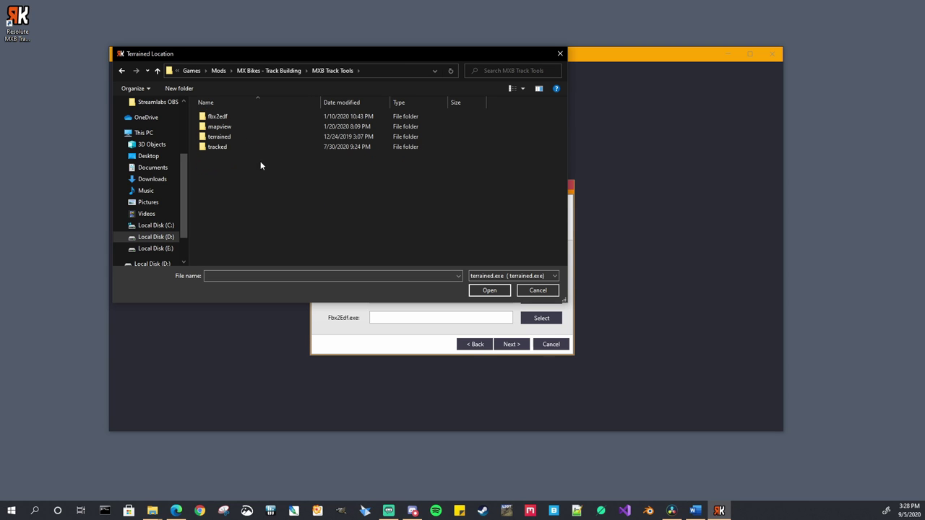
double_click(219, 136)
double_click(224, 117)
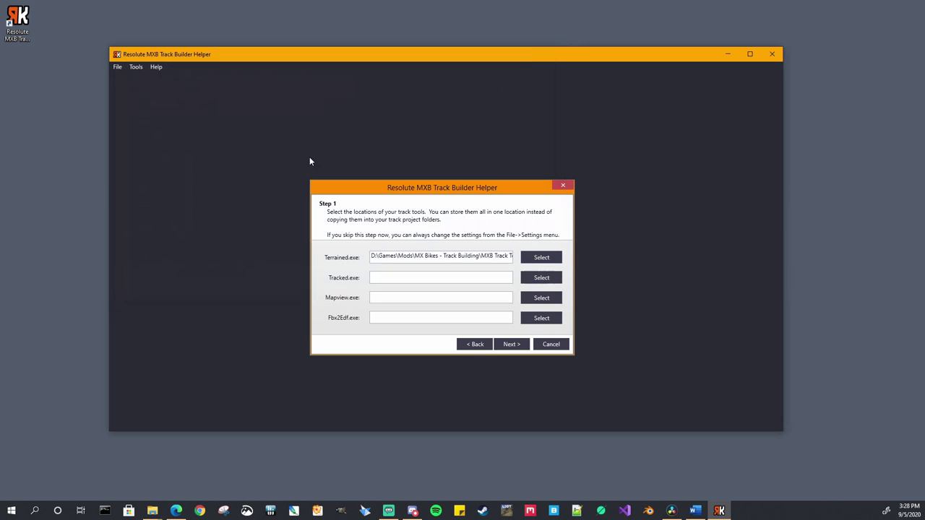
left_click(541, 277)
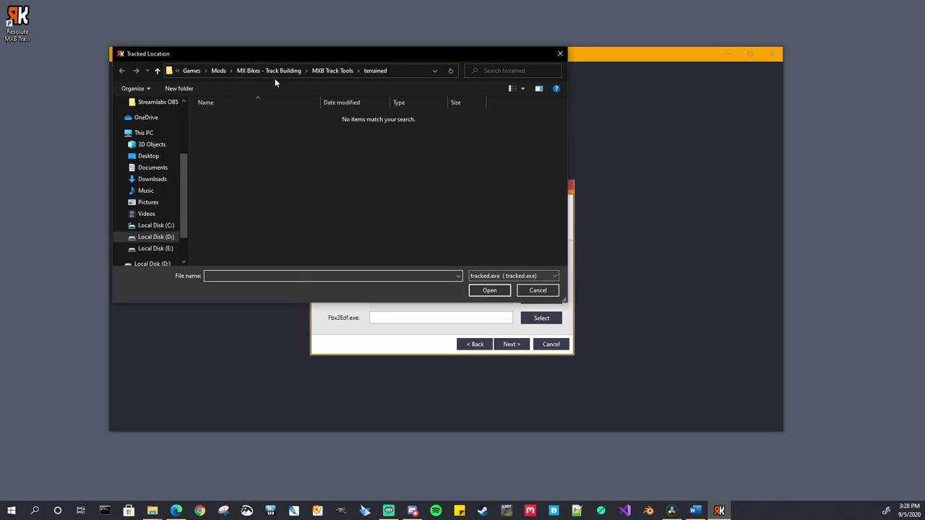
left_click(326, 71)
left_click(227, 147)
double_click(227, 147)
double_click(220, 126)
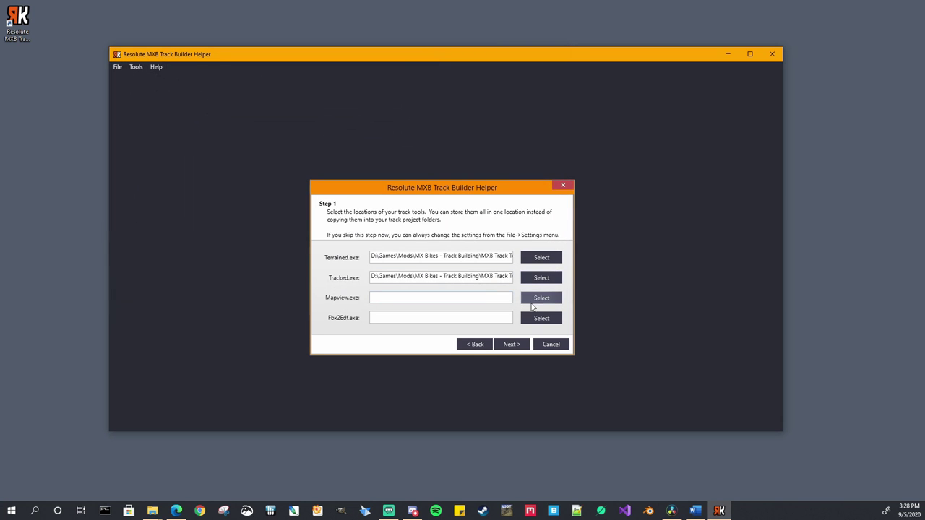
Set Mapview and Fbx2Edf to mapview.exe and fbx2edf_x64.exe, then advance to Complete Setup
left_click(536, 306)
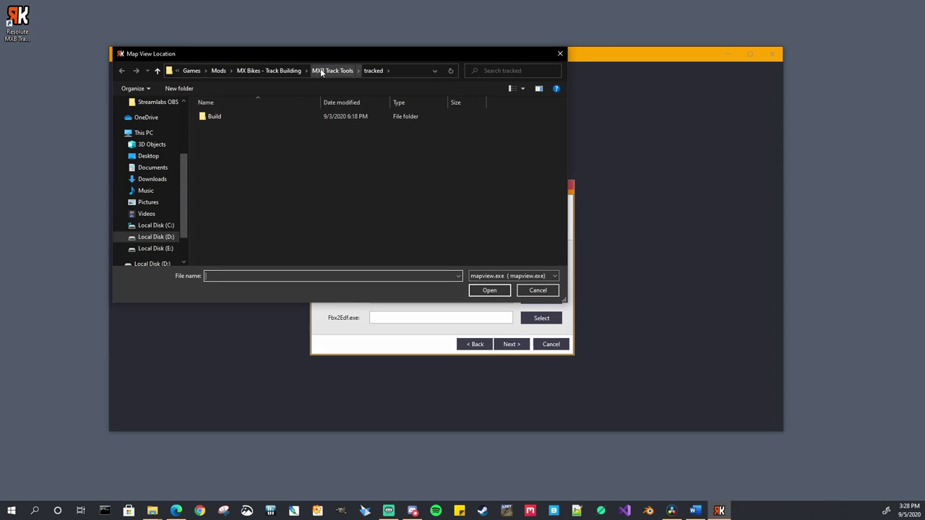
left_click(331, 71)
double_click(227, 128)
double_click(226, 116)
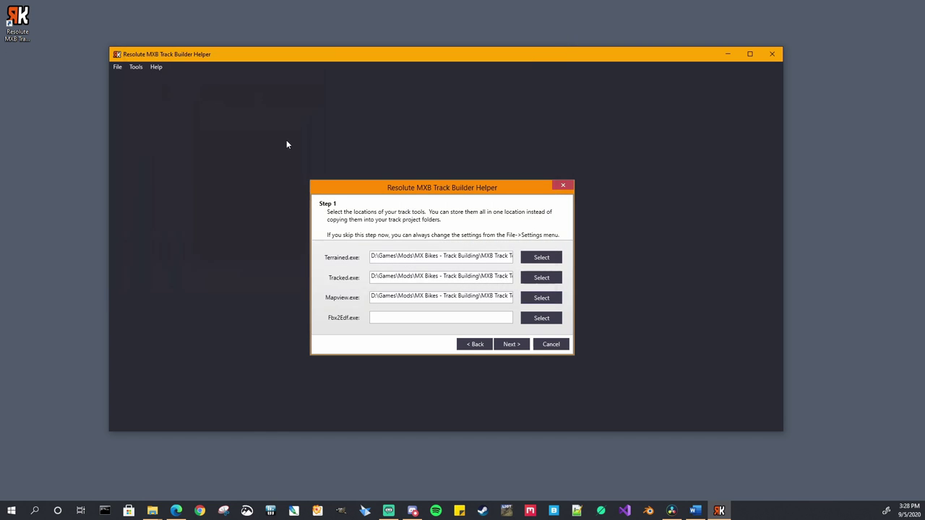
left_click(539, 319)
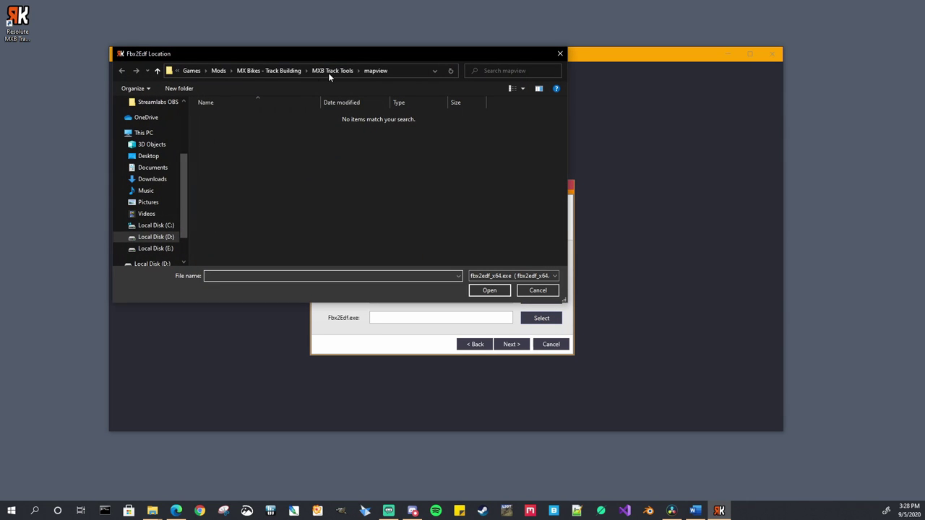
left_click(331, 70)
double_click(226, 118)
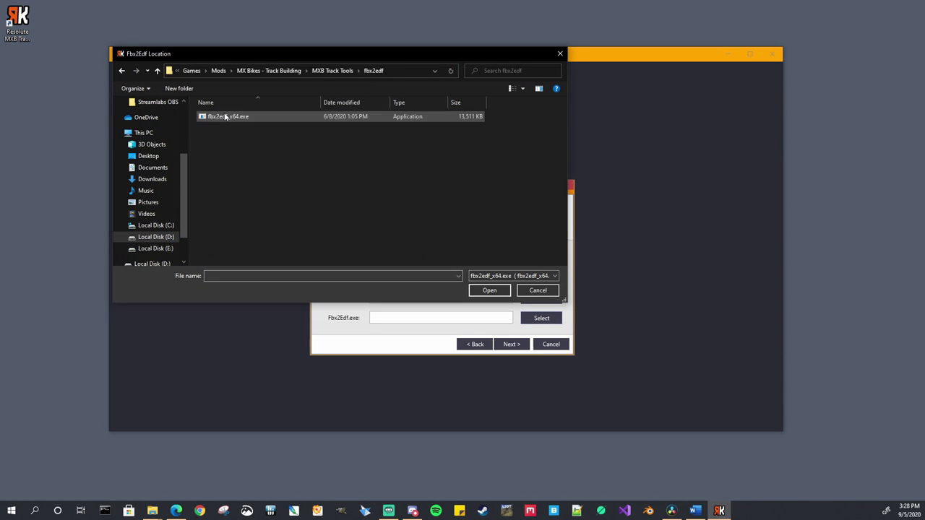
double_click(226, 117)
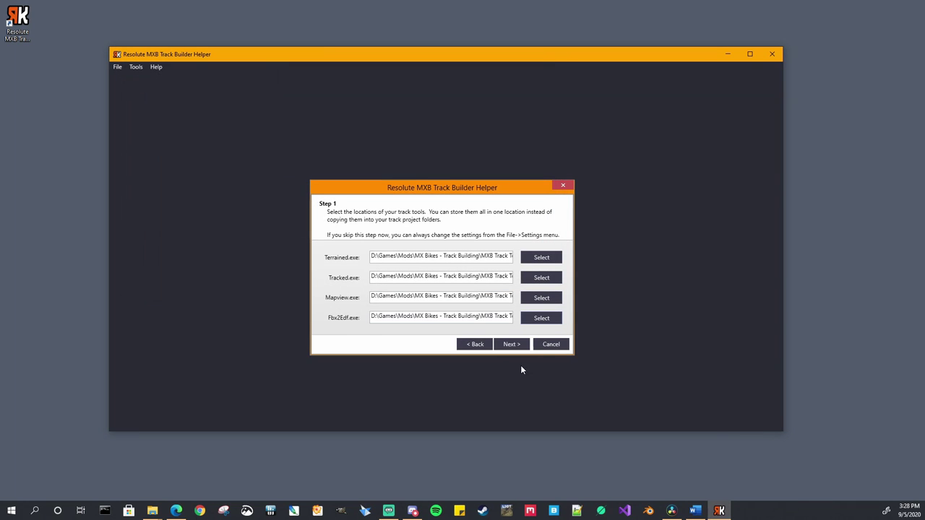
left_click(513, 347)
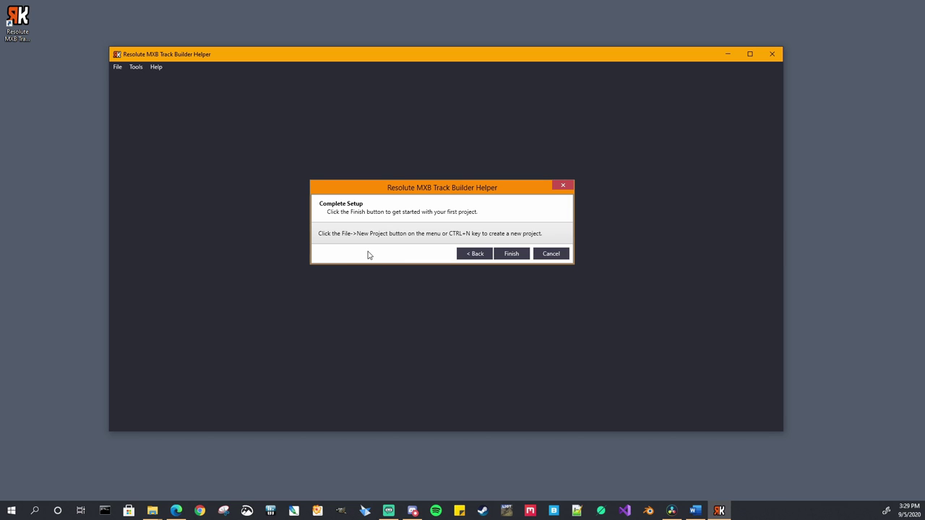
Finish the first-run setup wizard from its Complete Setup page
left_click(518, 255)
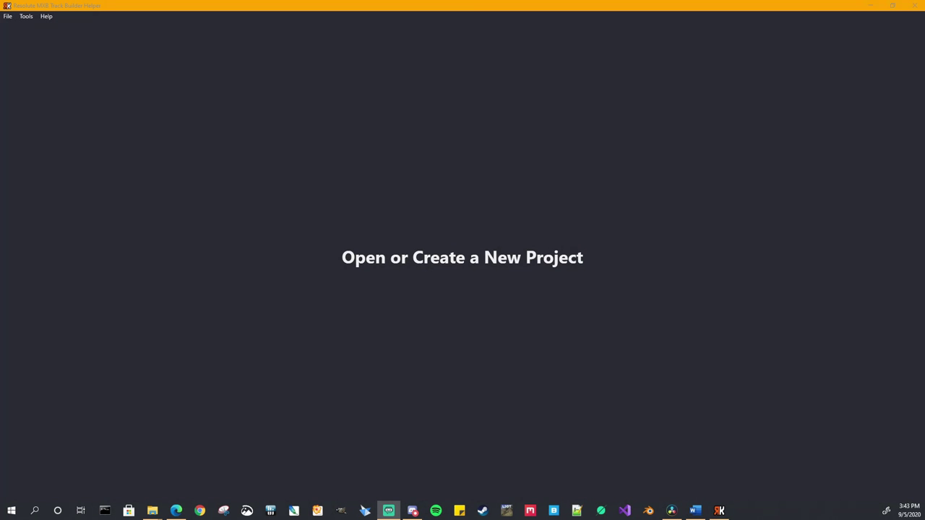
Start a new project from the File menu and name it 'Example'
left_click(8, 17)
left_click(25, 31)
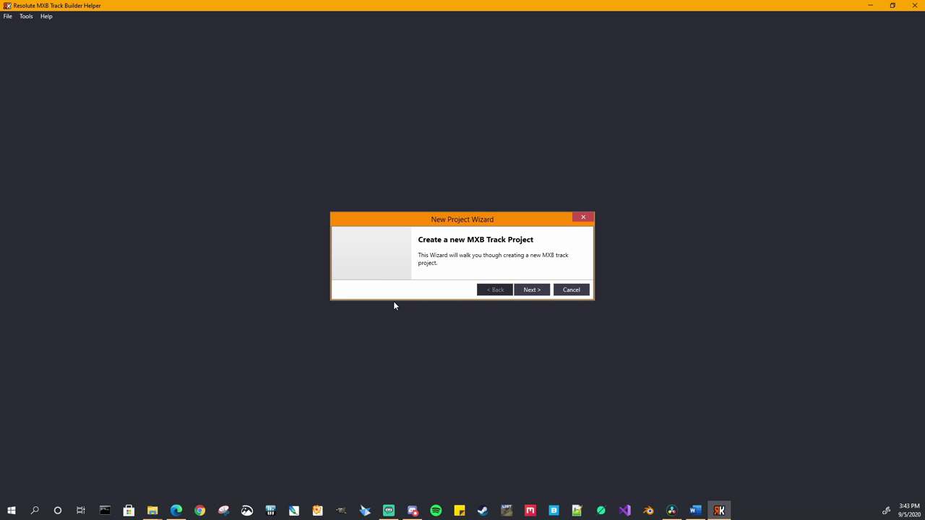
left_click(542, 290)
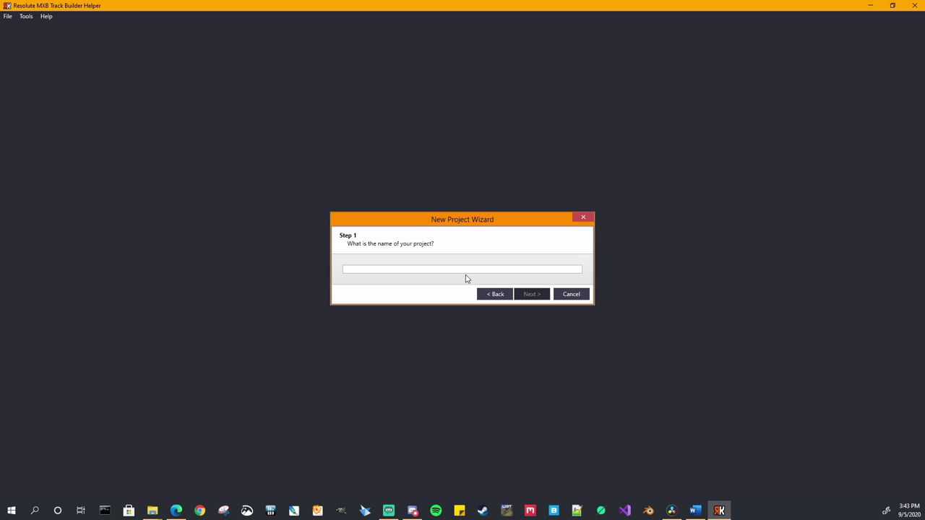
left_click(449, 268)
type("Example Track")
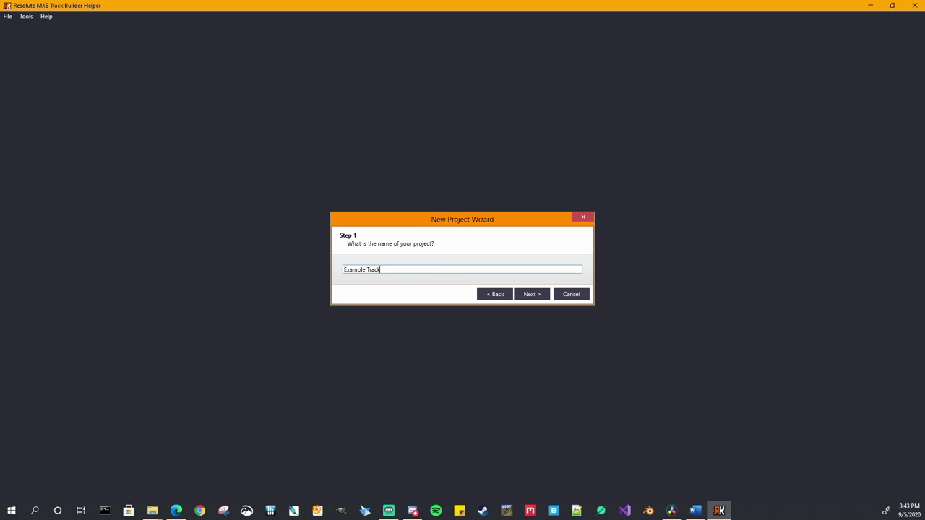
left_click(530, 294)
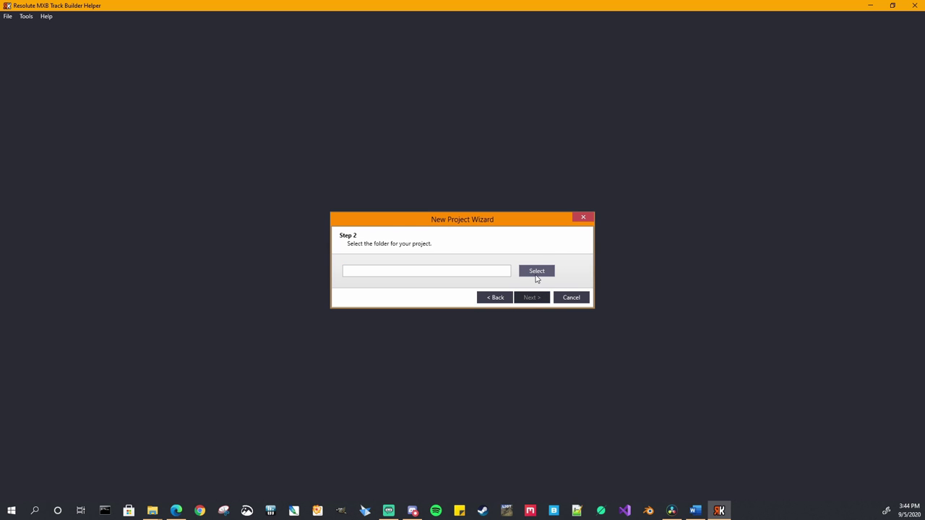
Create a new 'Example Track' folder on the Desktop as the project folder and continue
left_click(537, 271)
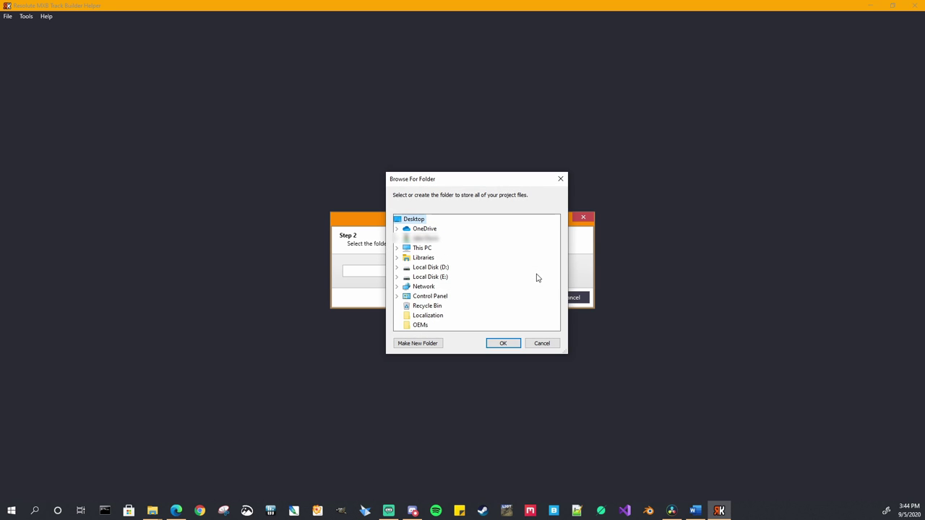
left_click(420, 344)
type("Example Track")
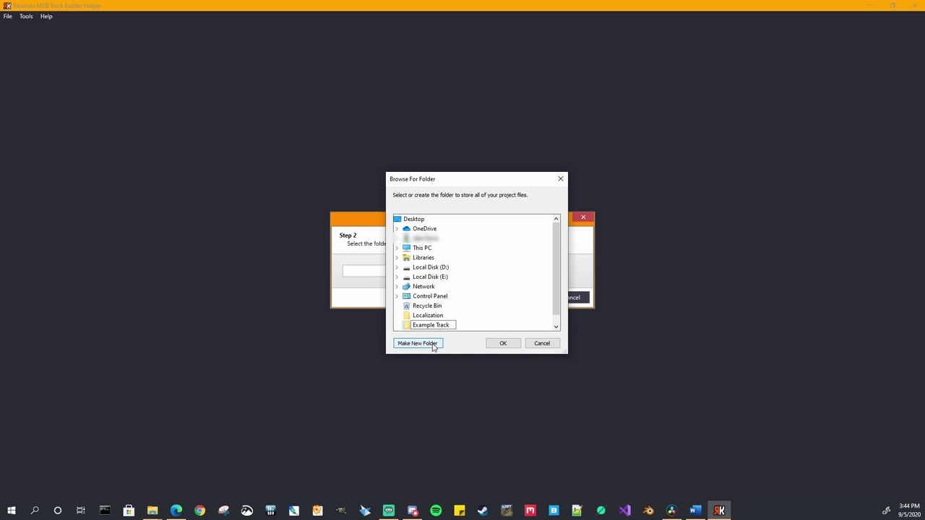
left_click(406, 327)
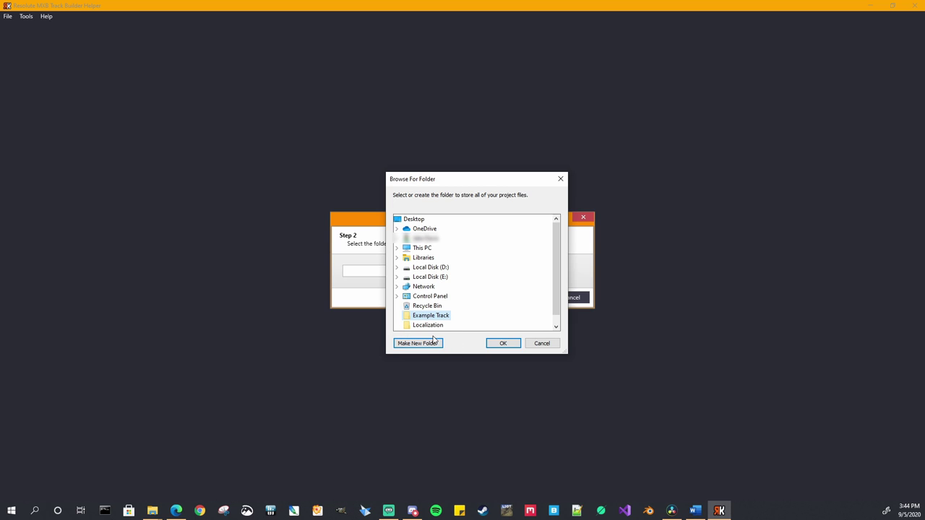
left_click(503, 344)
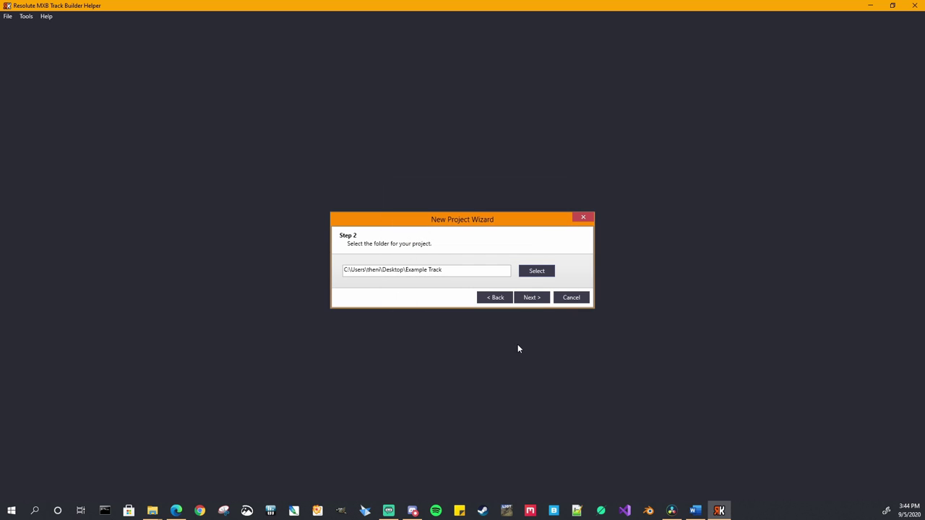
left_click(531, 299)
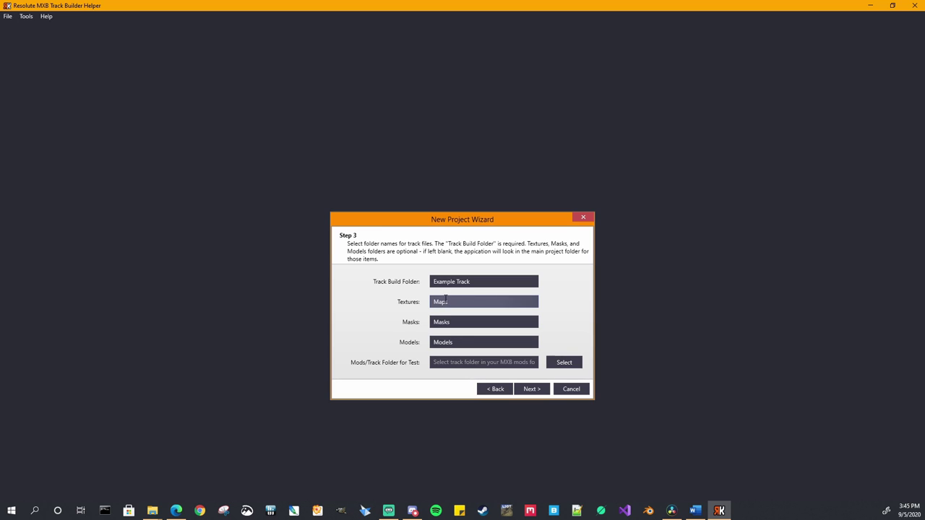
Replace 'Maps' with 'Textures' in the Textures folder name field
left_click_drag(449, 302, 416, 306)
type("Textures")
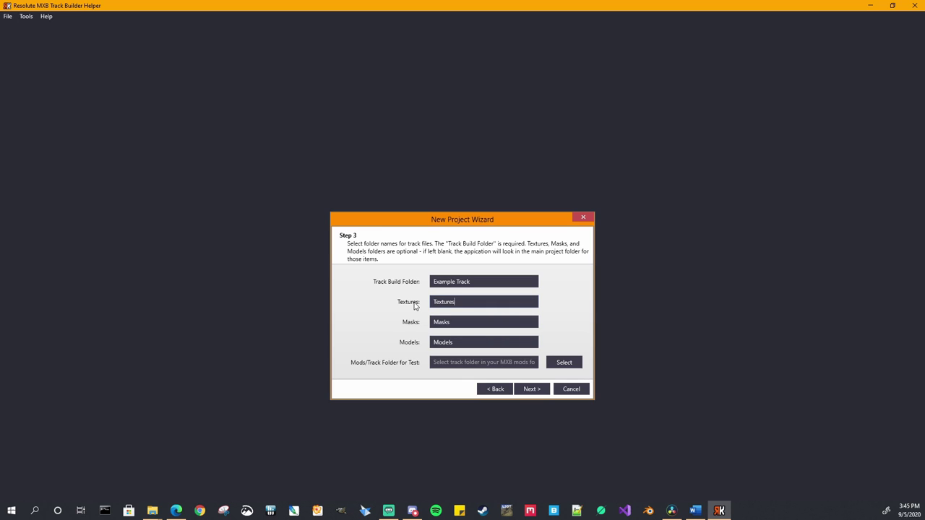
left_click(464, 343)
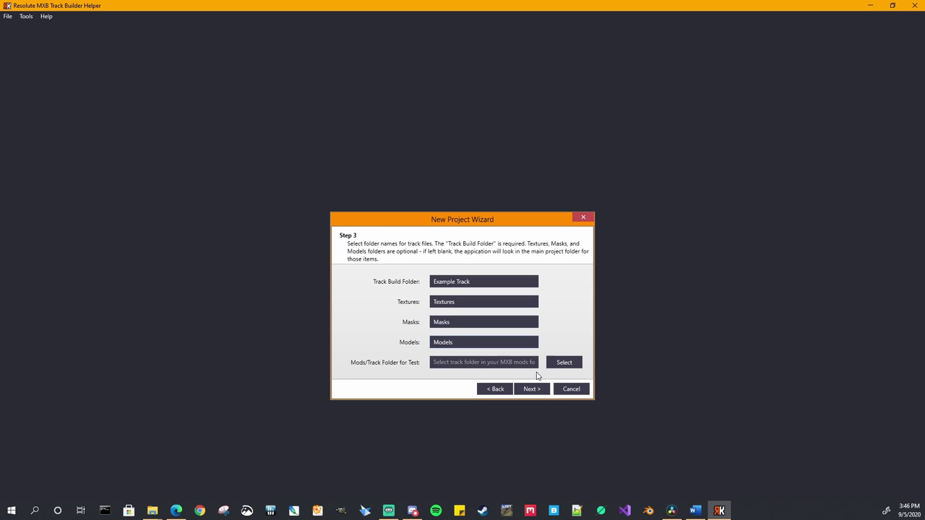
Set the test track folder to D:\Games\Mods\MX Bikes\tracks\motocross
left_click(573, 368)
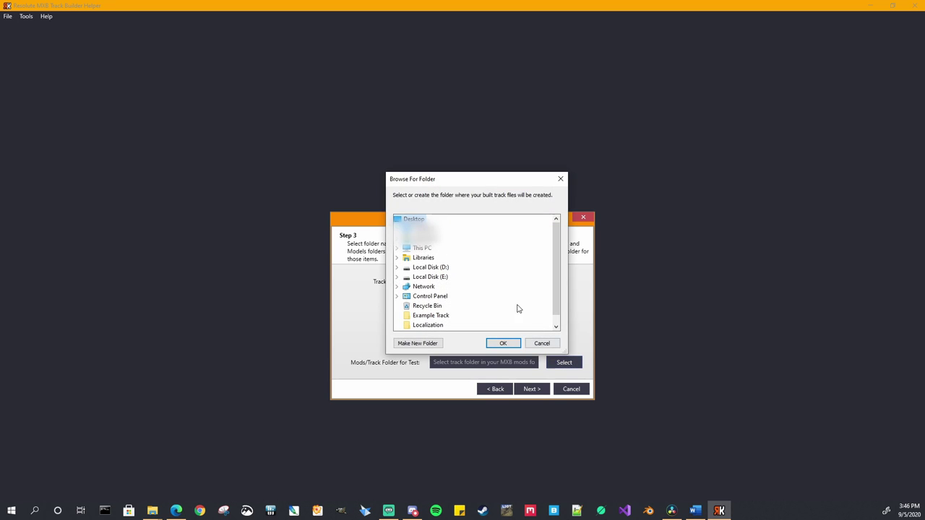
double_click(441, 268)
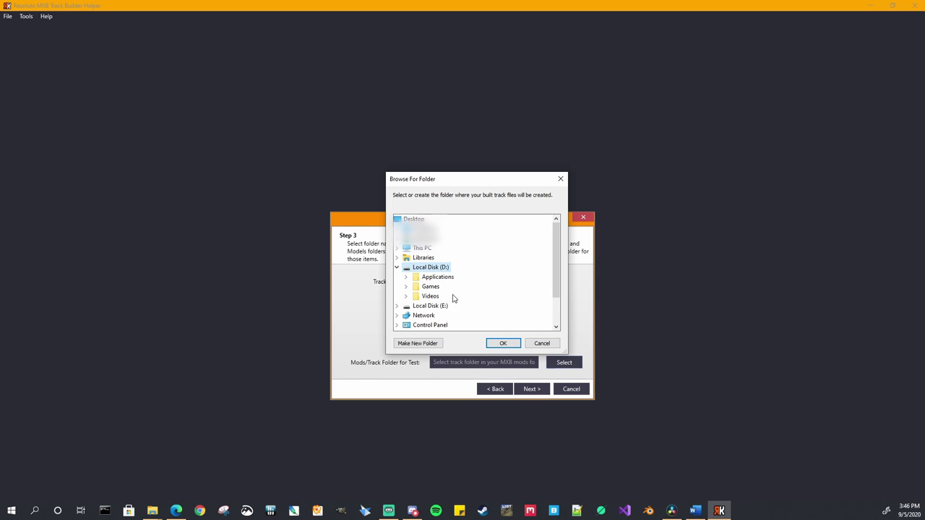
left_click(429, 286)
scroll(477, 313, "down", 1)
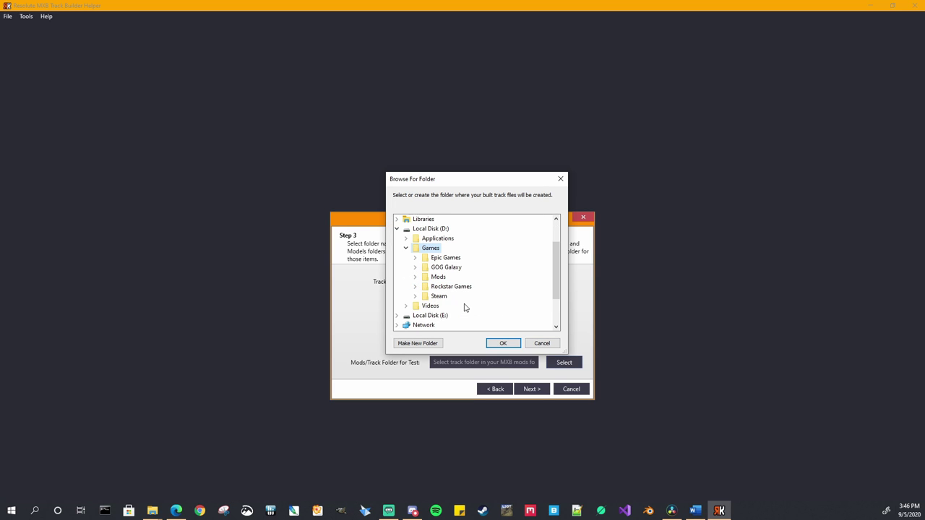
double_click(438, 278)
double_click(451, 286)
scroll(515, 311, "down", 1)
double_click(457, 288)
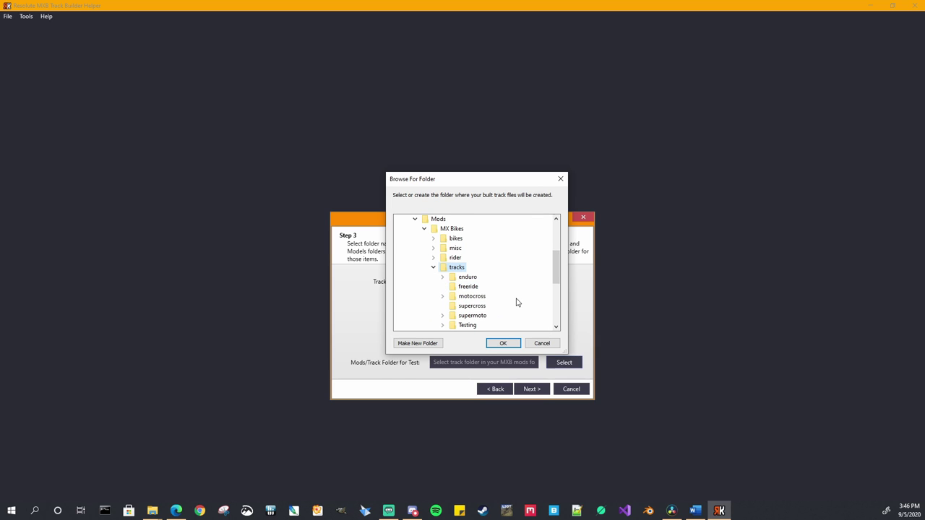
left_click(474, 297)
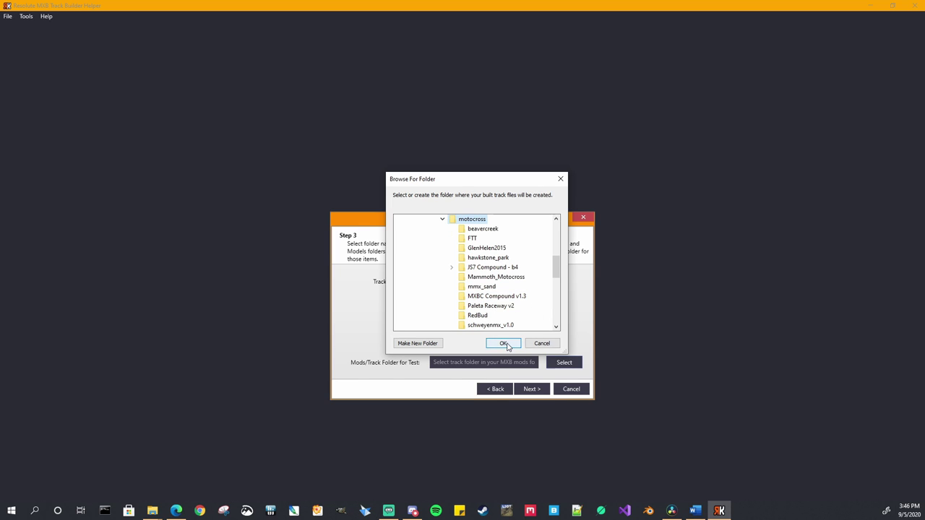
left_click(505, 344)
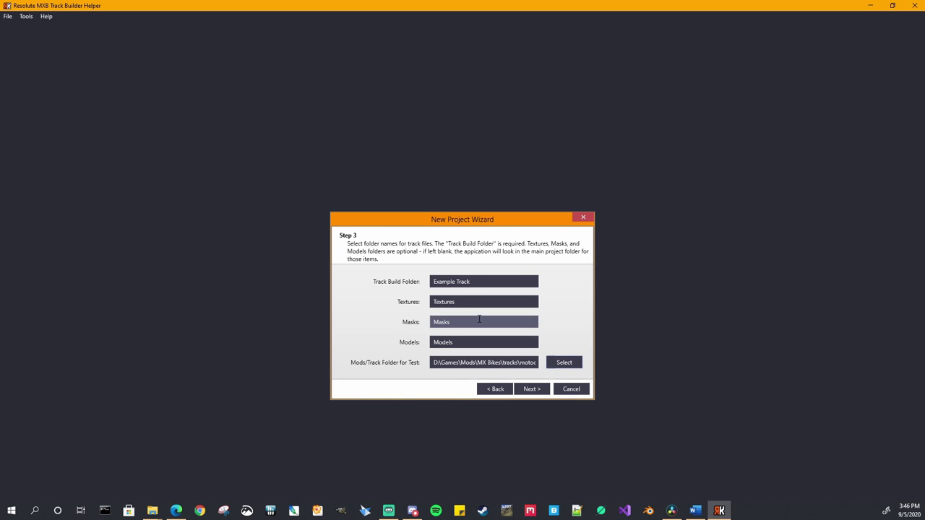
Finish the New Project Wizard so the Example Track project opens in the editor
left_click(531, 390)
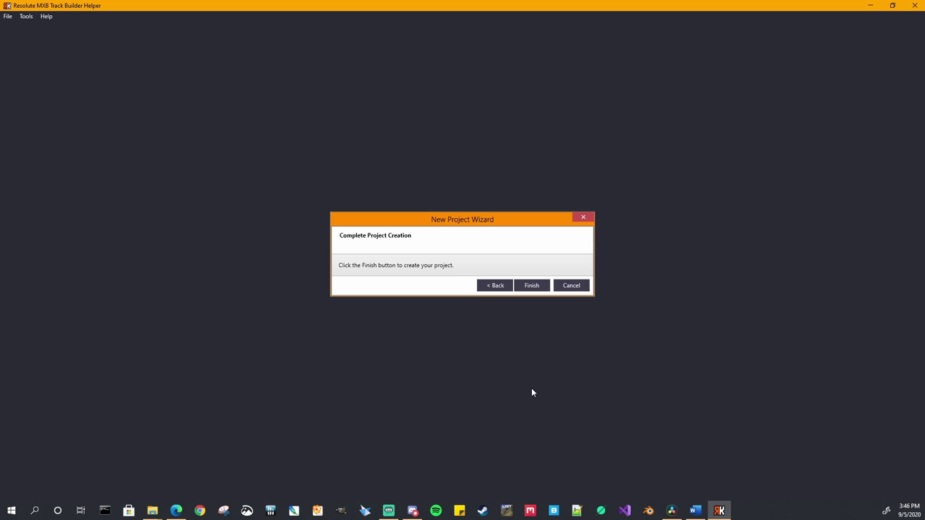
left_click(532, 286)
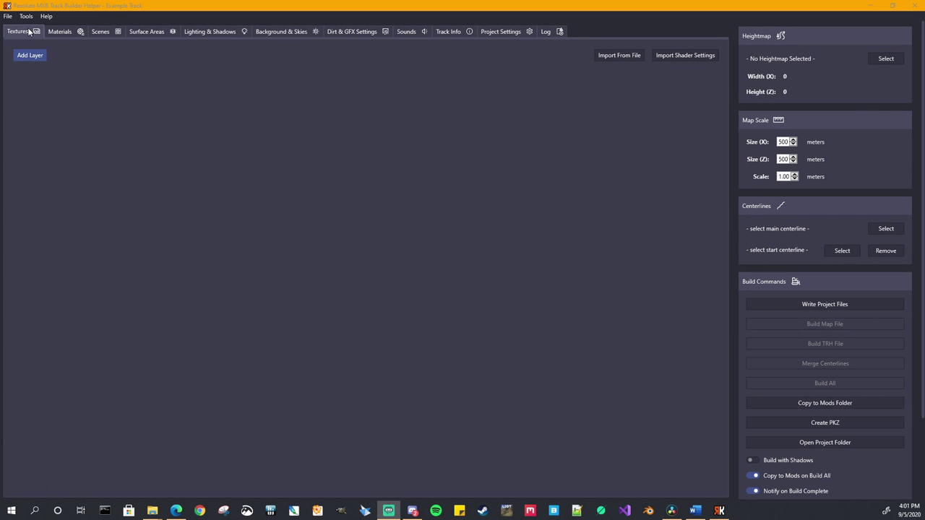
left_click(9, 17)
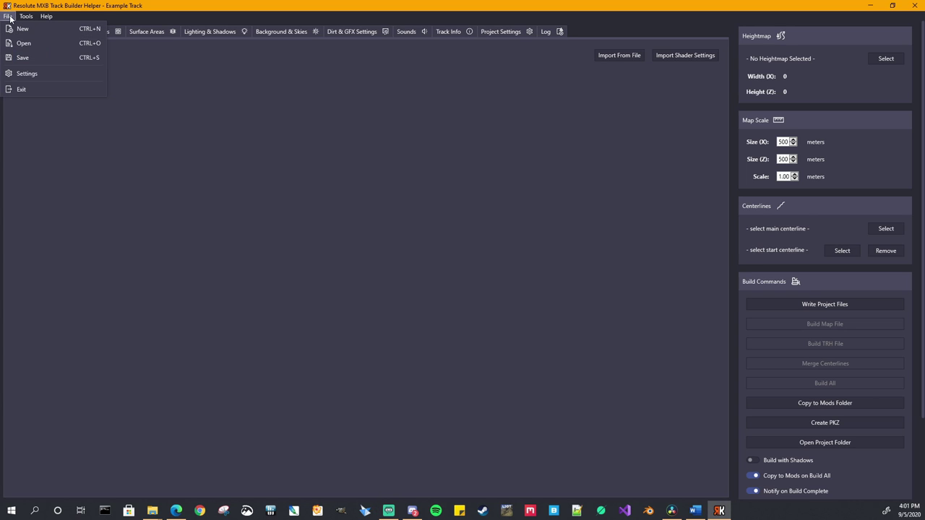
In Settings, leave the Terrained.exe path unchanged and switch Dark Mode off
left_click(27, 74)
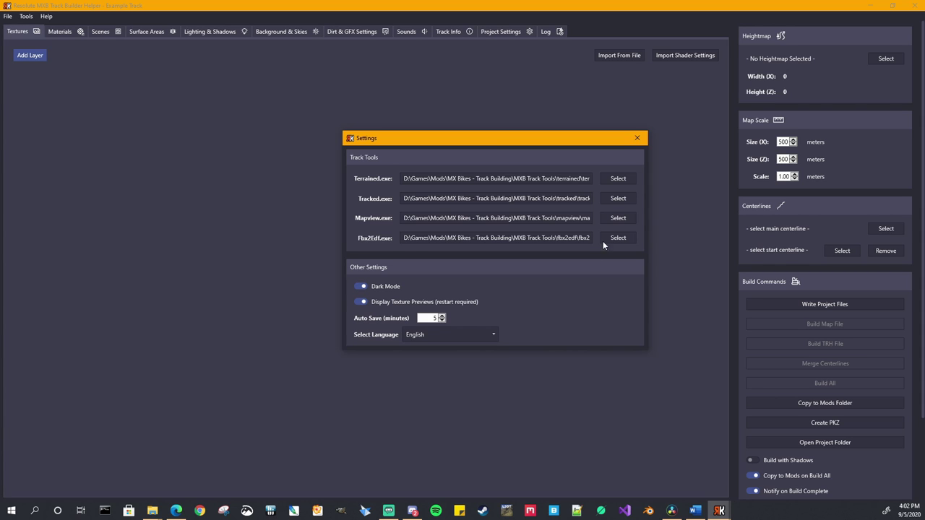
left_click(618, 178)
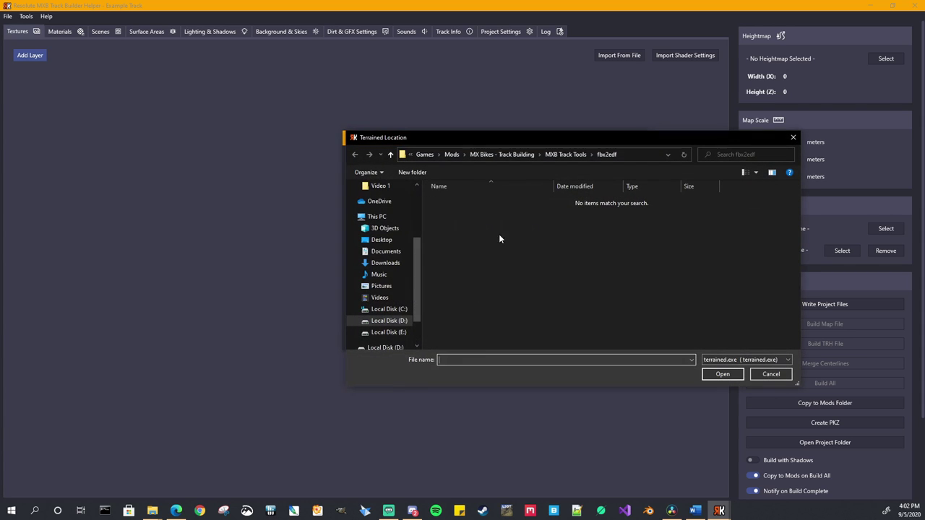
left_click(772, 373)
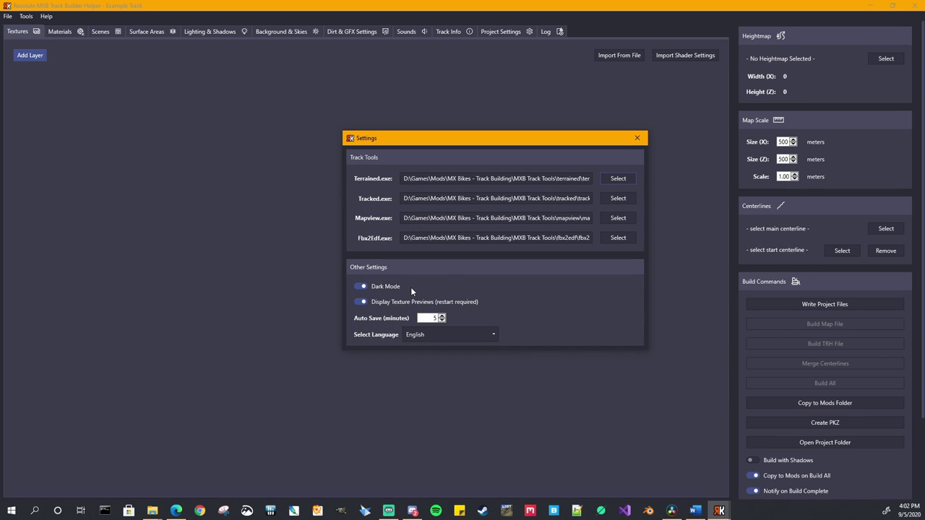
left_click(376, 287)
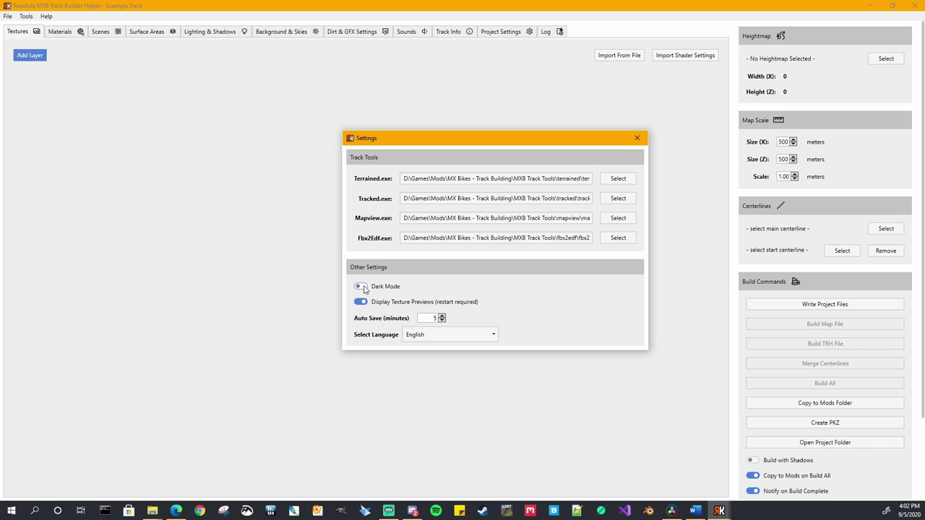
Turn Dark Mode back on, keep English as the language, and close Settings
left_click(361, 287)
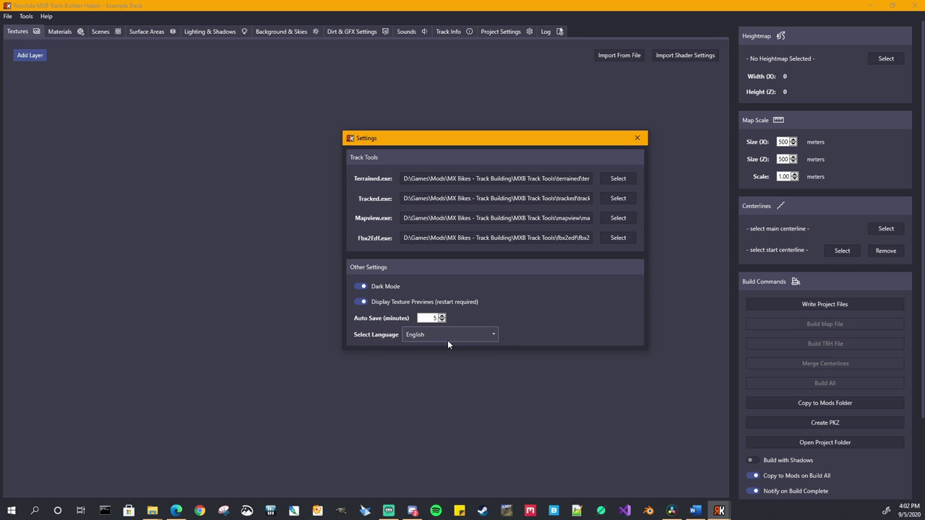
left_click(495, 335)
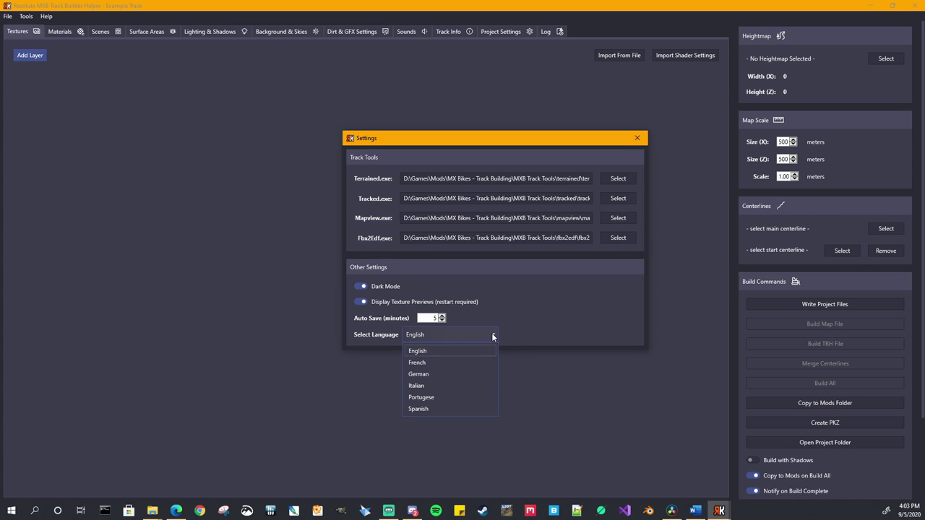
left_click(550, 322)
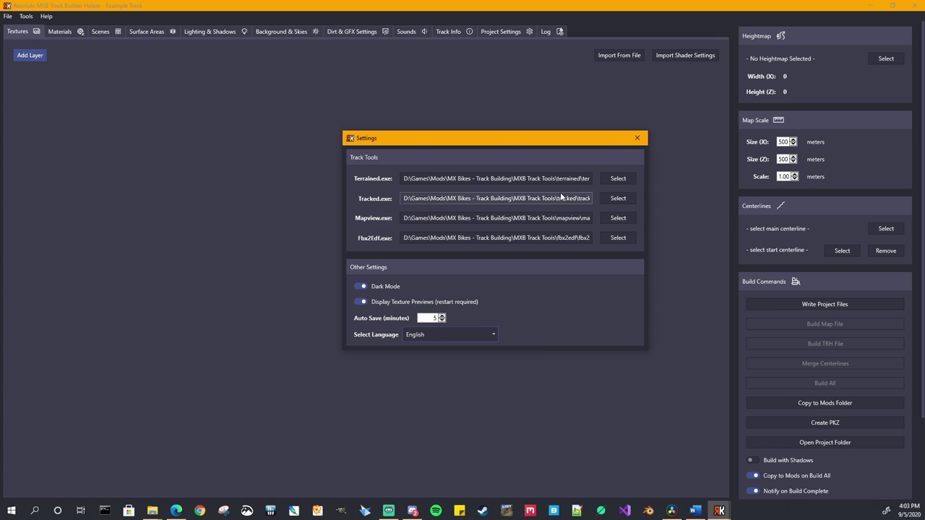
left_click(638, 138)
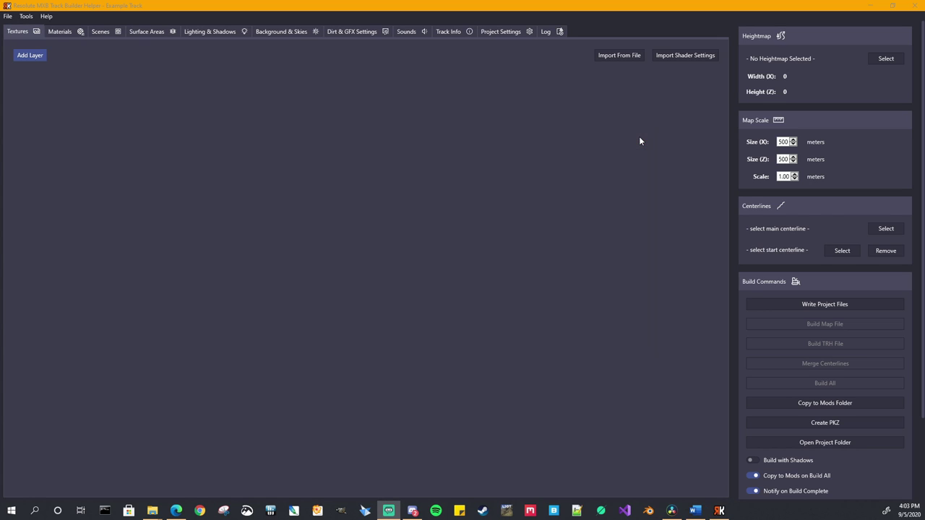
Look over the external track tools in the Tools menu, then move to Help
left_click(27, 16)
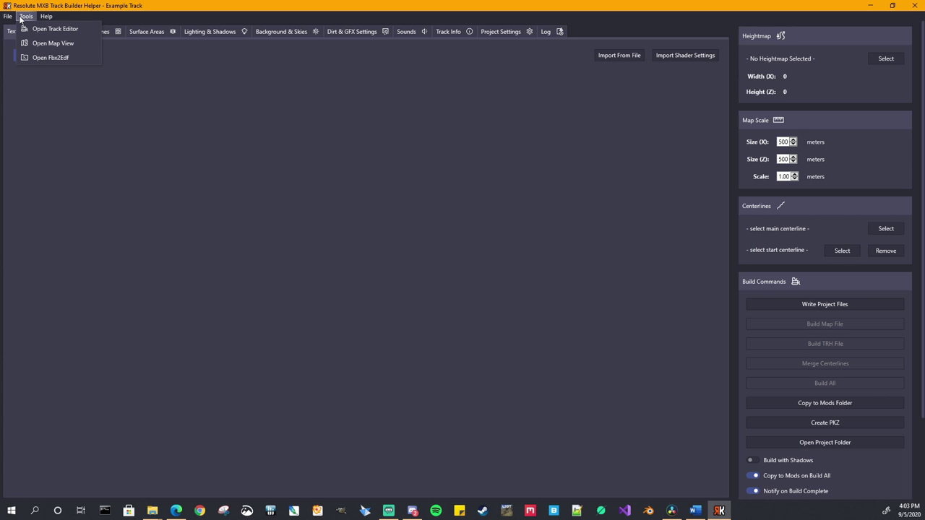
mouse_move(43, 18)
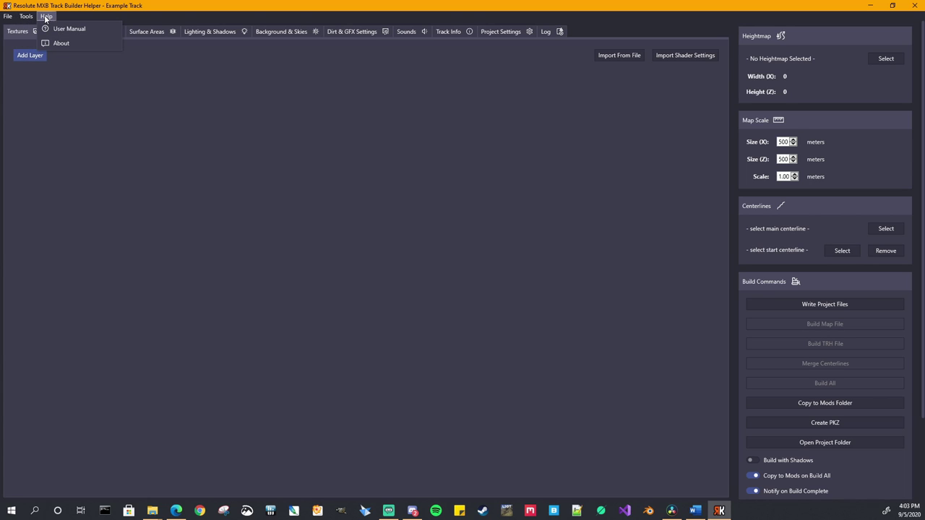
left_click(73, 41)
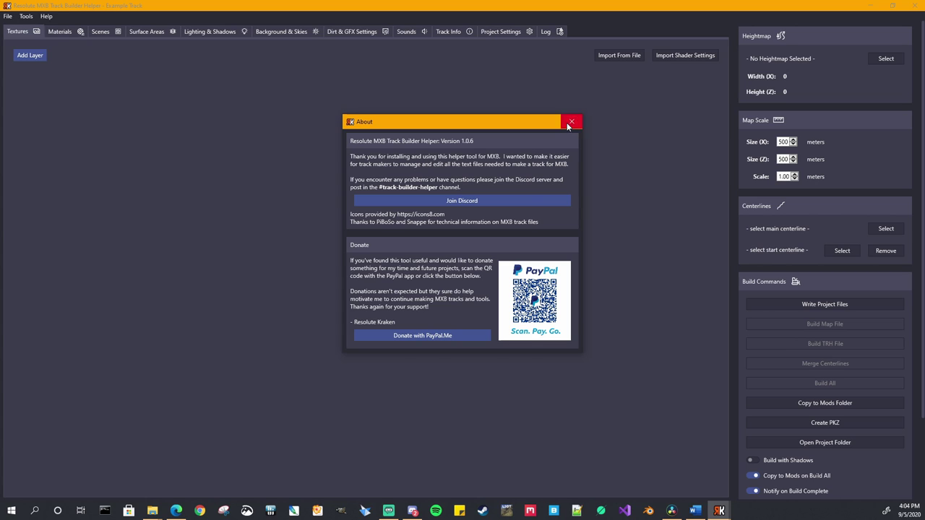
left_click(573, 123)
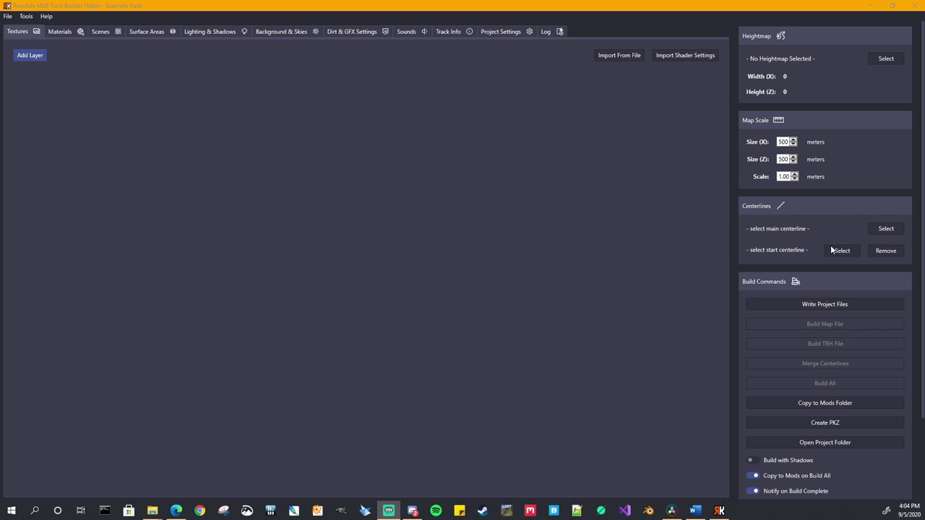
scroll(861, 325, "down", 1)
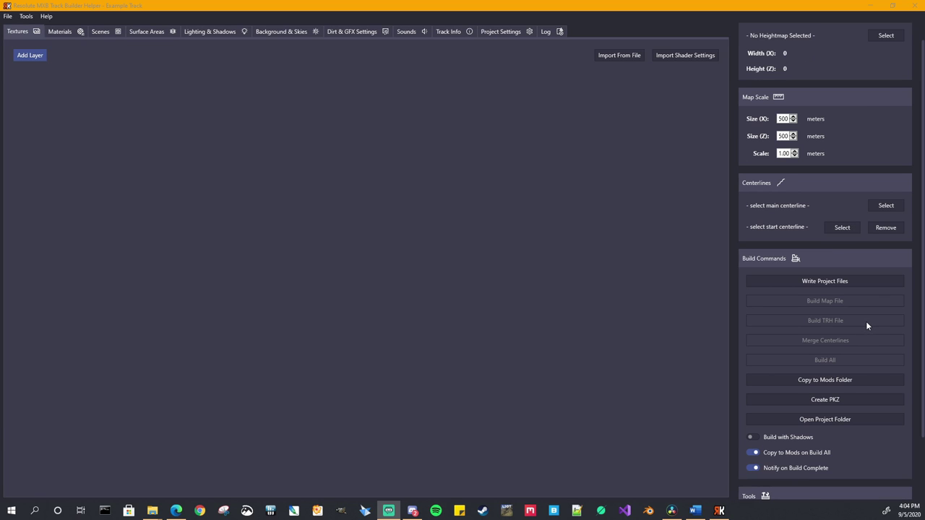
scroll(892, 331, "down", 2)
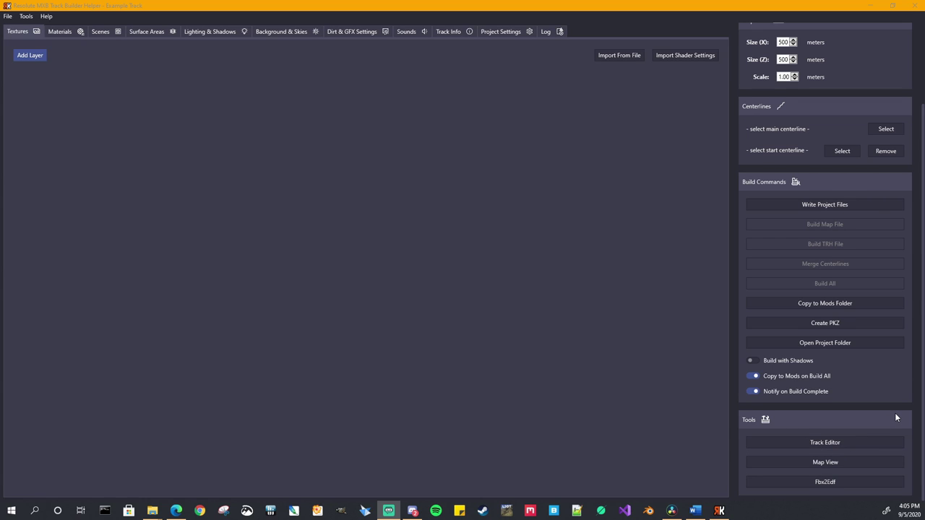
scroll(894, 417, "up", 1)
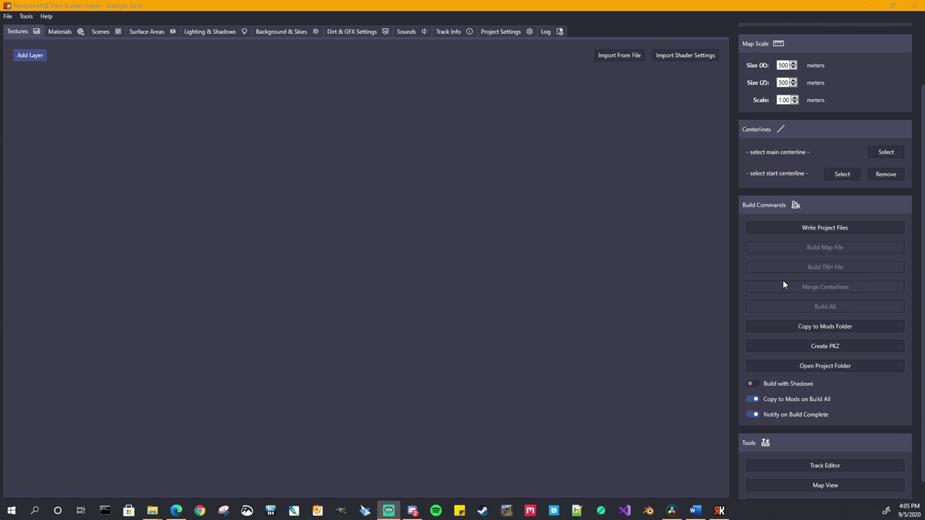
left_click(836, 371)
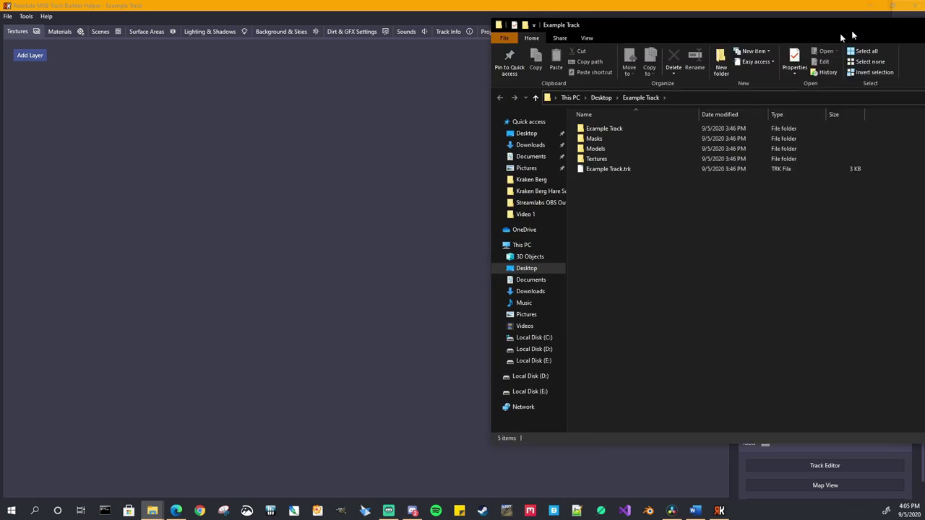
left_click_drag(840, 33, 492, 63)
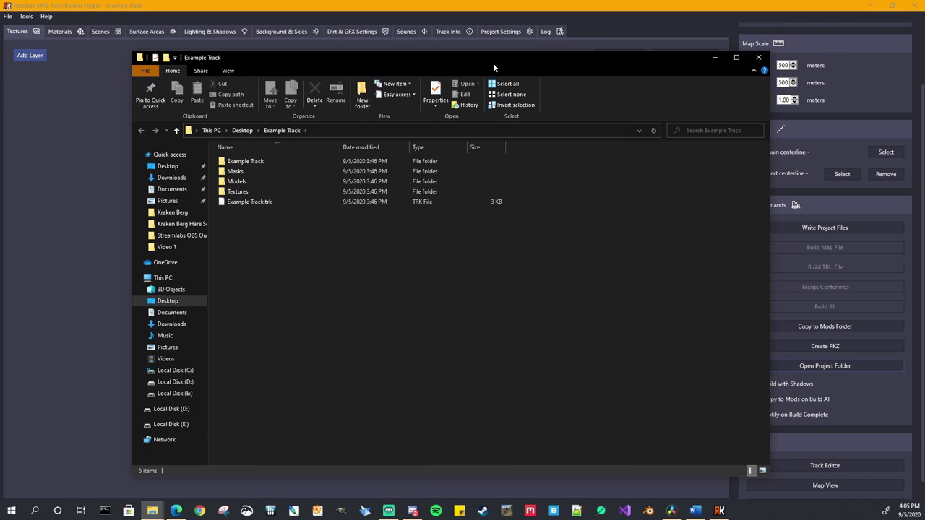
left_click(253, 202)
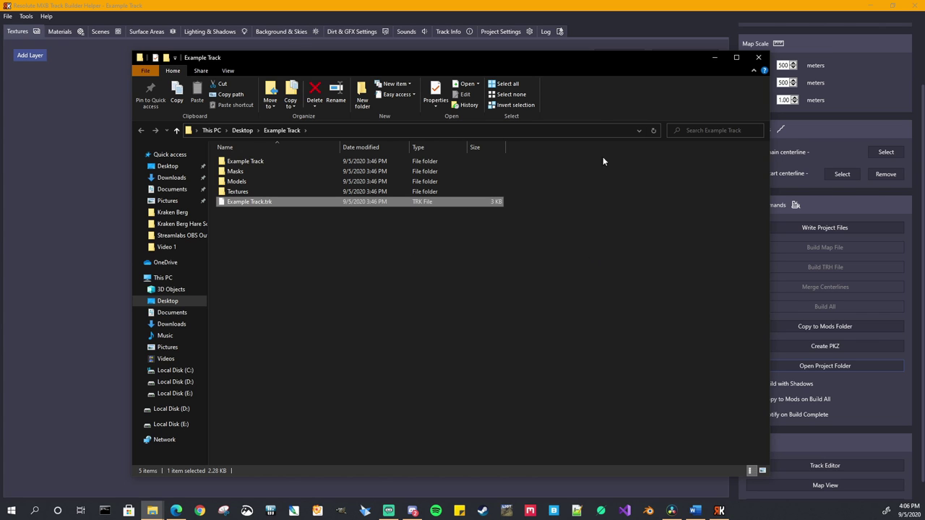
left_click_drag(589, 61, 570, 71)
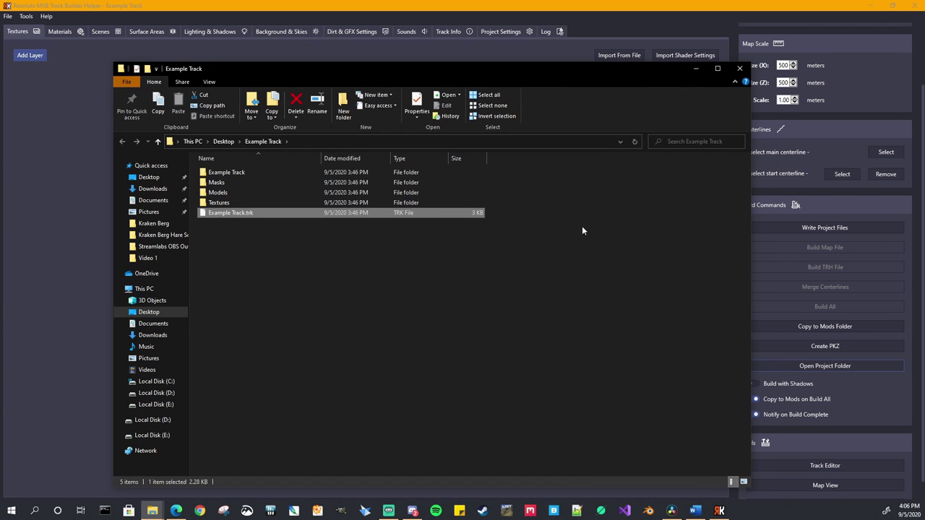
left_click(737, 70)
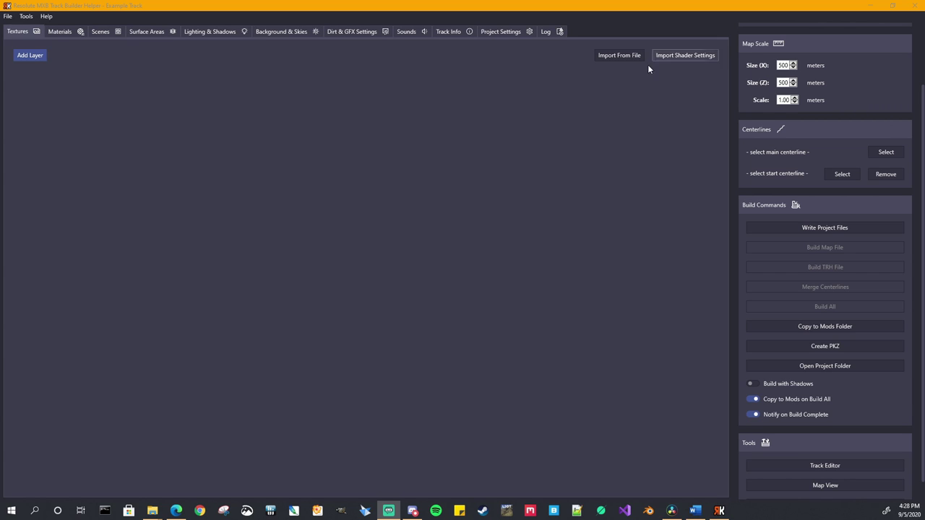
Browse the Materials and Scenes pages, ending on the empty Surface Areas page
left_click(60, 31)
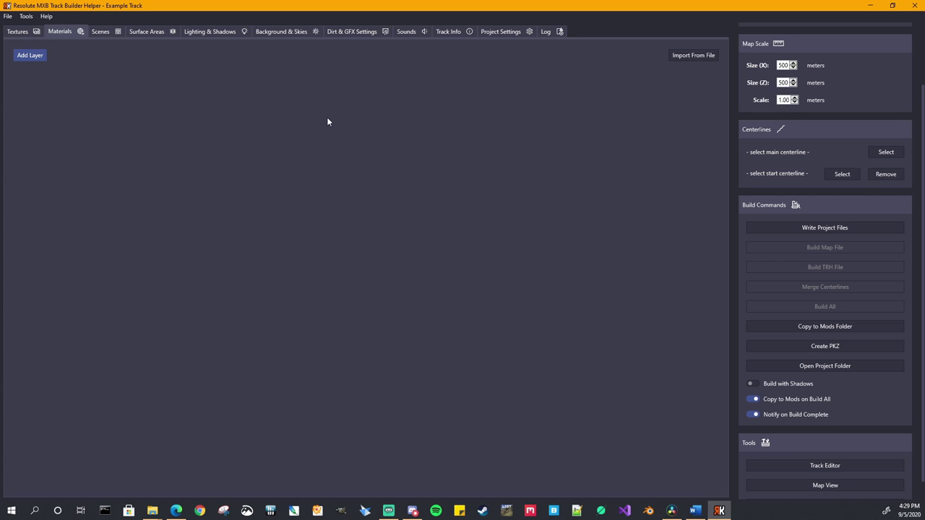
left_click(99, 33)
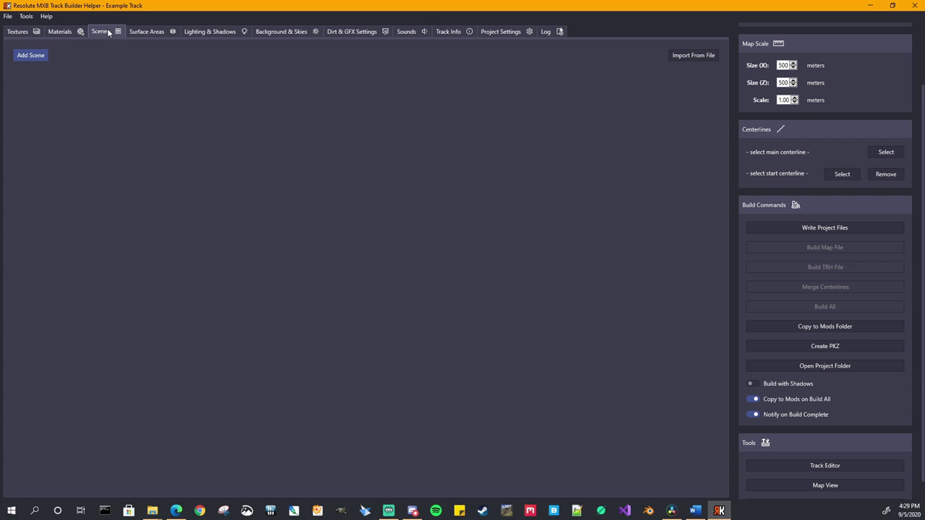
left_click(150, 35)
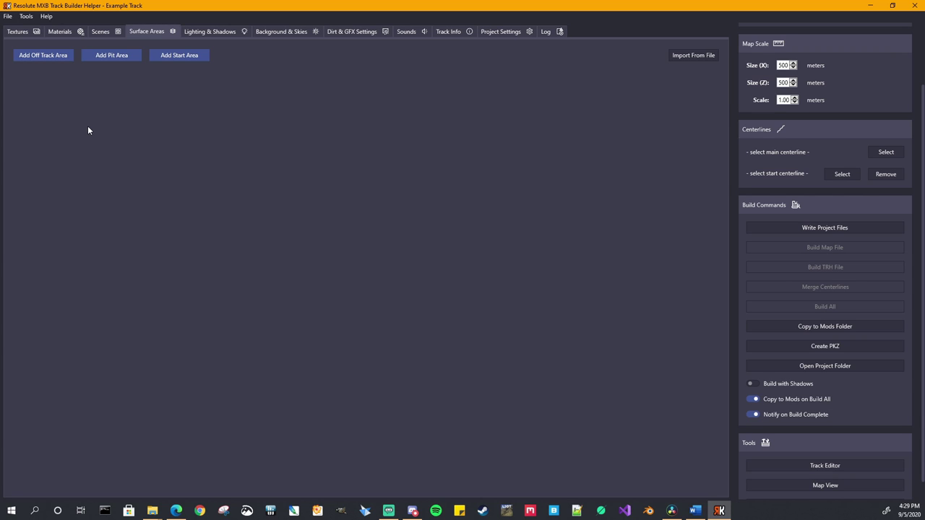
Review the Lighting & Shadows sun direction and shadow settings, deselecting Light Direction X
left_click(213, 30)
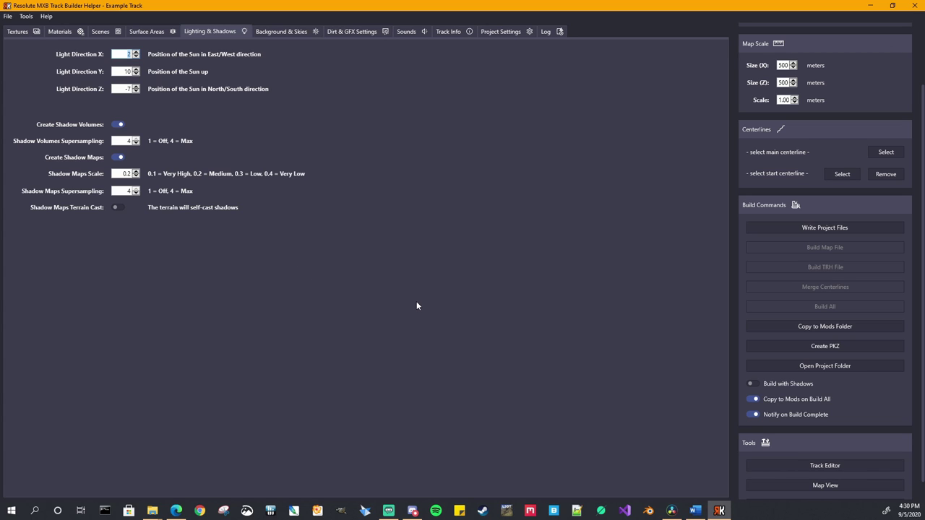
left_click(753, 384)
View the Clear, Cloudy and Rainy sky settings on the Background & Skies page
left_click(281, 32)
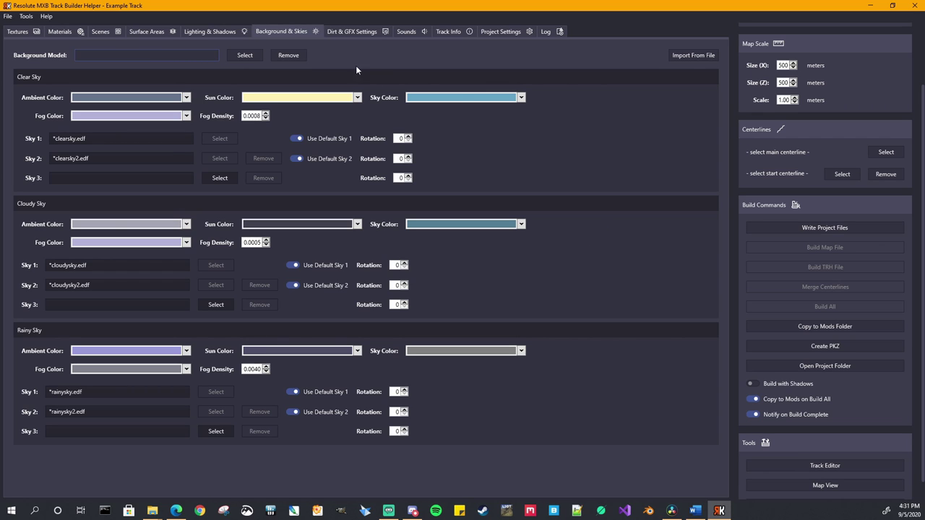
Review the Dirt & GFX Settings page, then move to the empty Sounds page
left_click(353, 31)
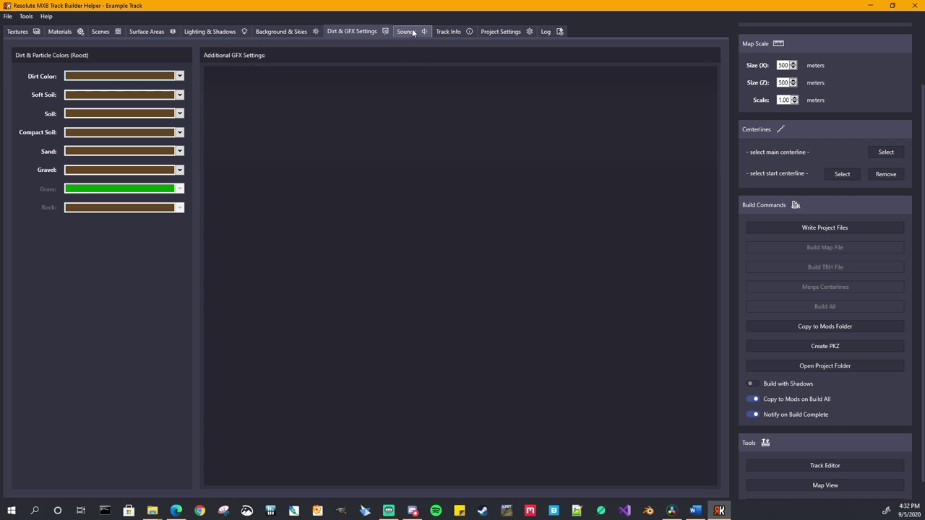
left_click(412, 32)
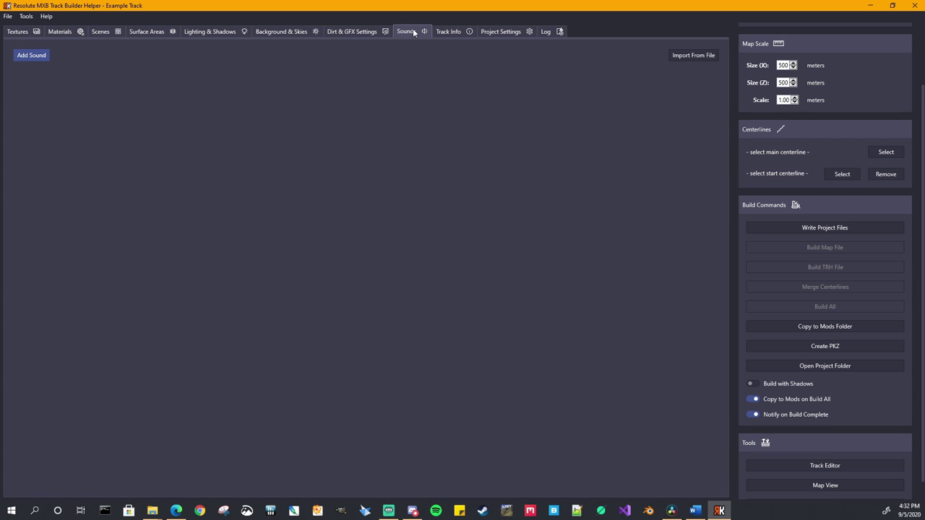
Confirm Track Info's Race Type stays Normal, then view the Project Settings folder list
left_click(454, 32)
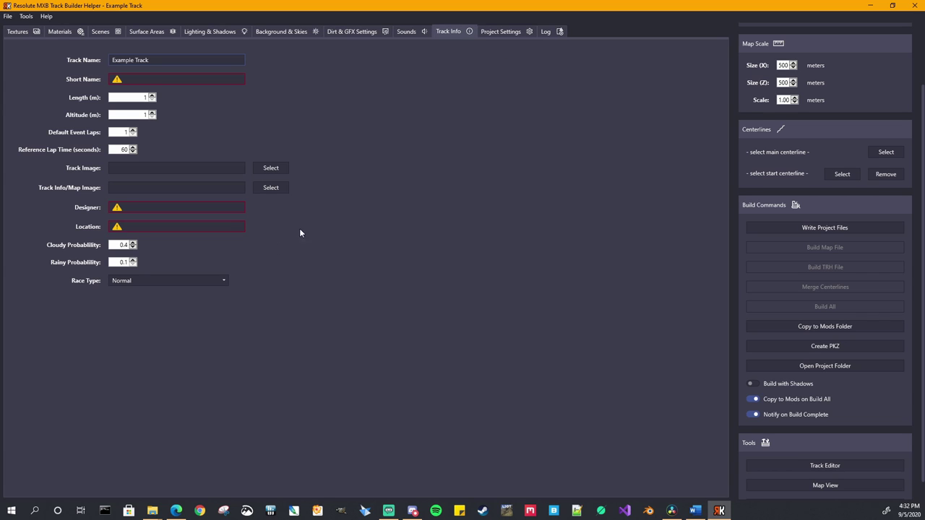
left_click(223, 282)
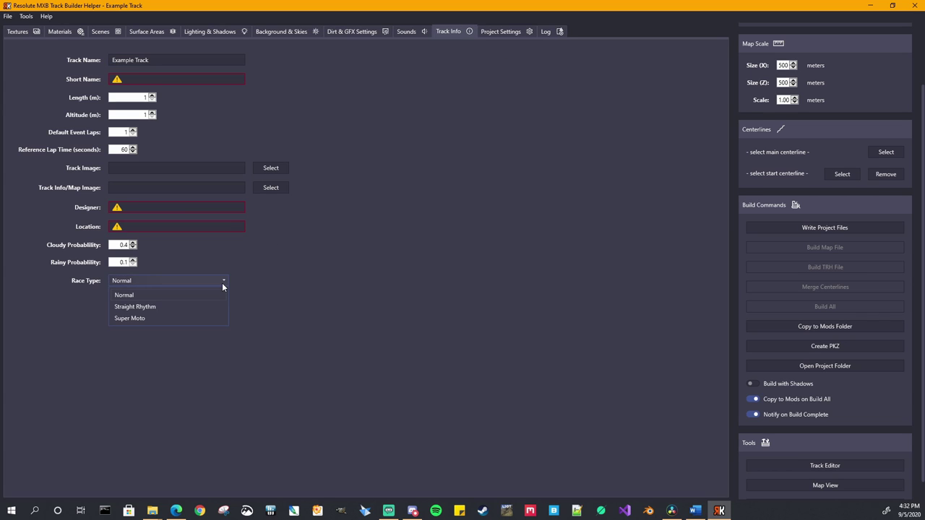
left_click(301, 274)
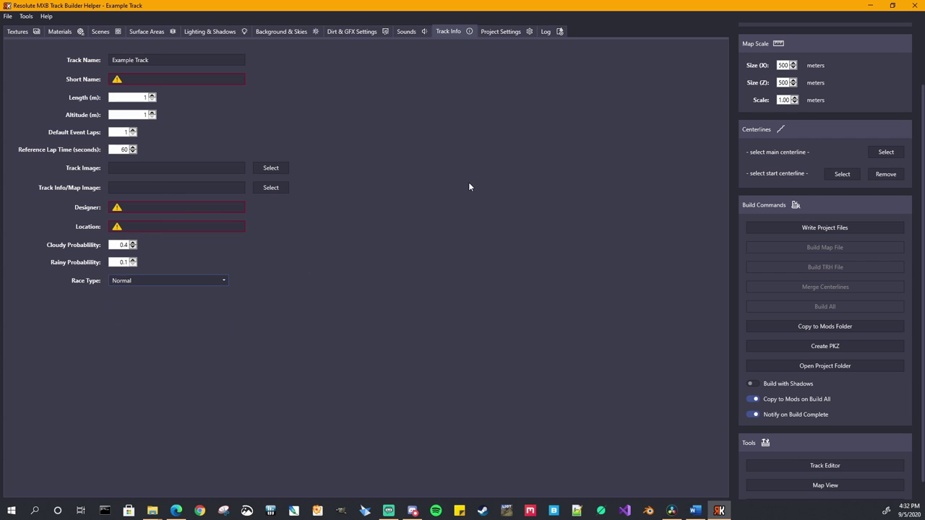
left_click(501, 31)
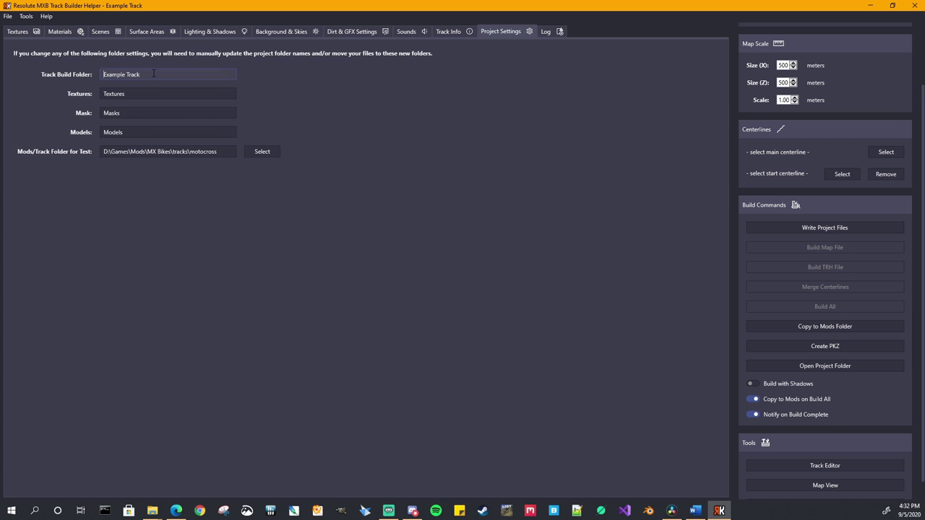
left_click_drag(153, 73, 104, 75)
left_click(132, 113)
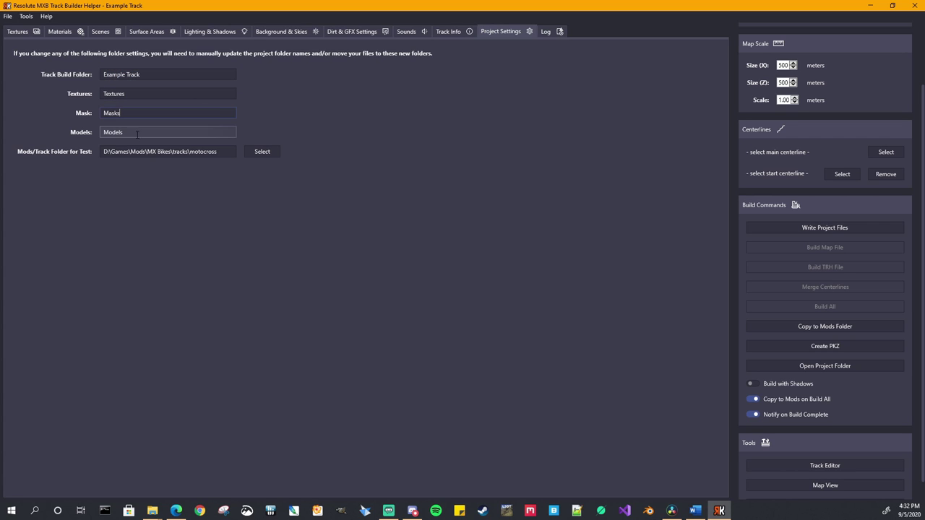
left_click(137, 134)
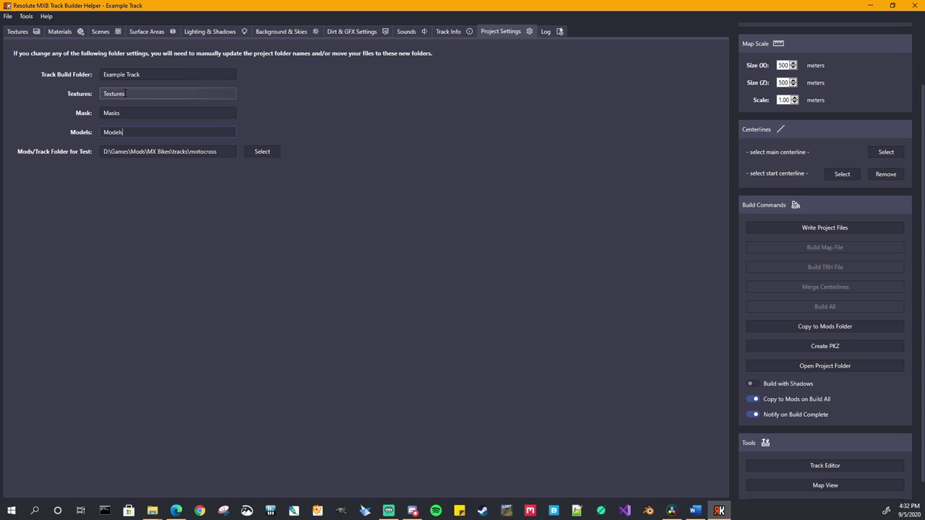
left_click_drag(133, 95, 99, 96)
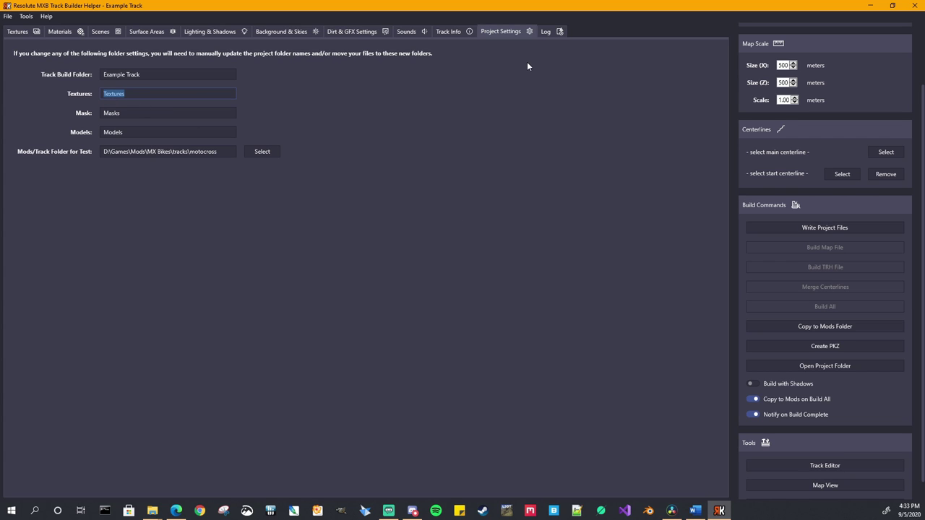
Show the Log page listing the Example Track creation and save events
left_click(546, 33)
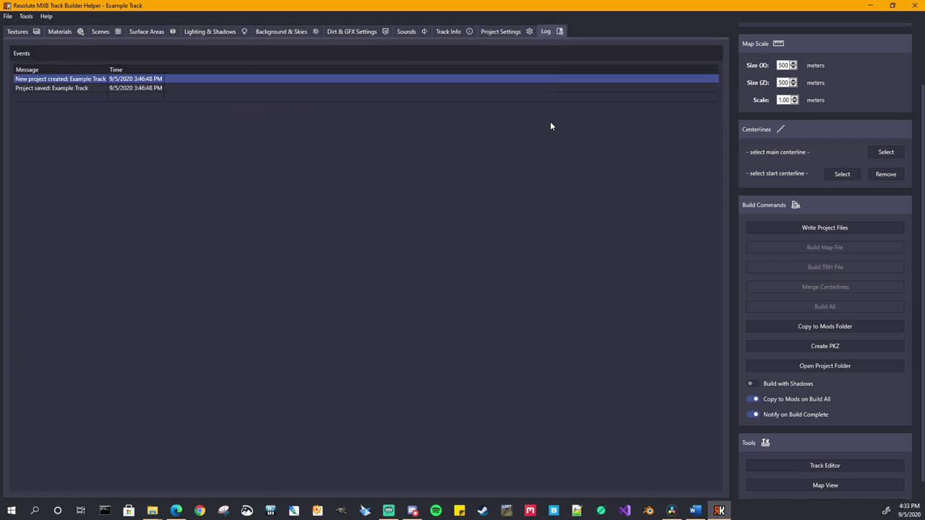